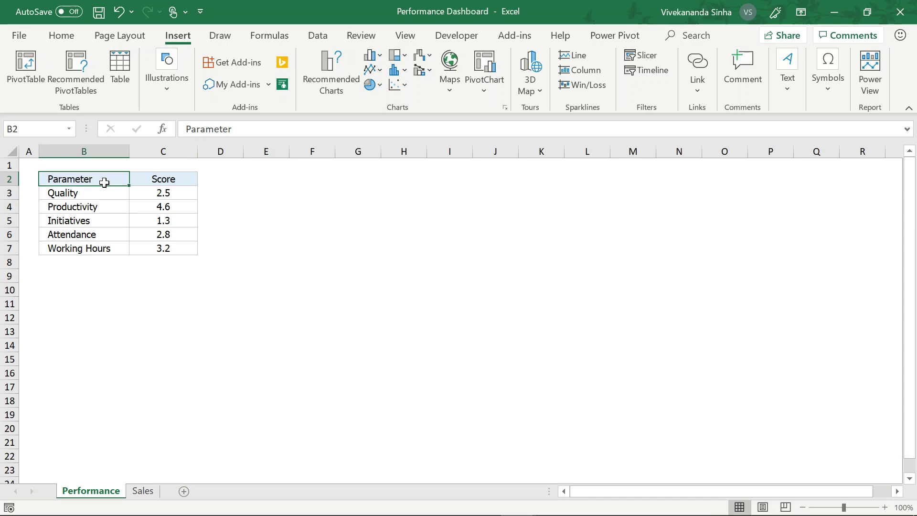
Look over the Parameter/Score table and the Sales sheet's Region/Sales table, returning to B2
drag(104, 182, 96, 245)
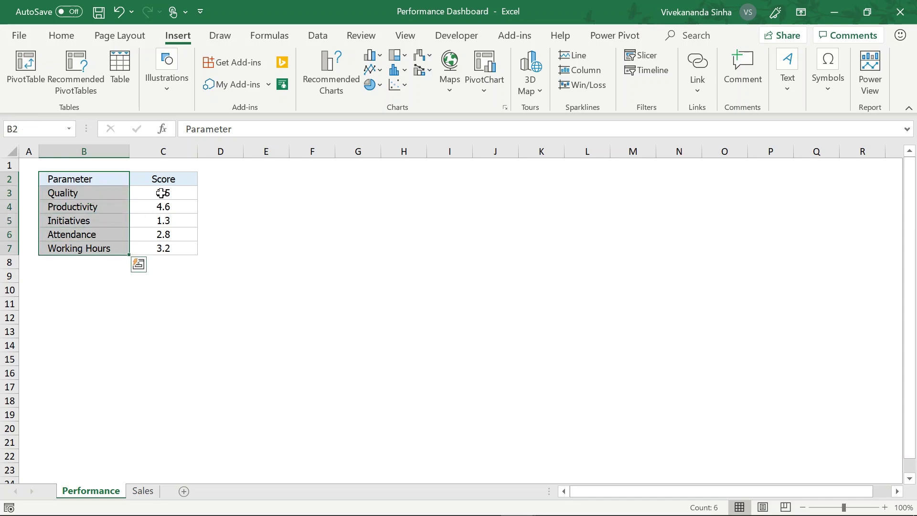
drag(155, 178, 162, 243)
click(111, 240)
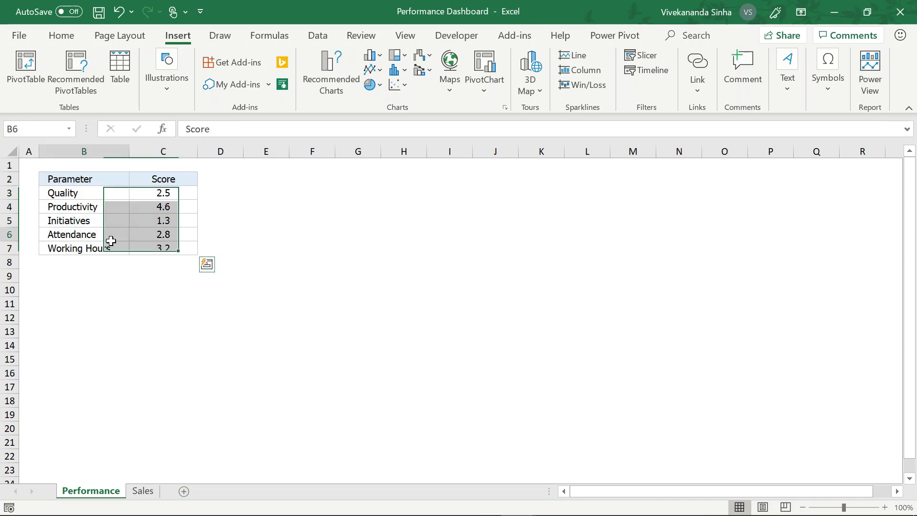
click(145, 491)
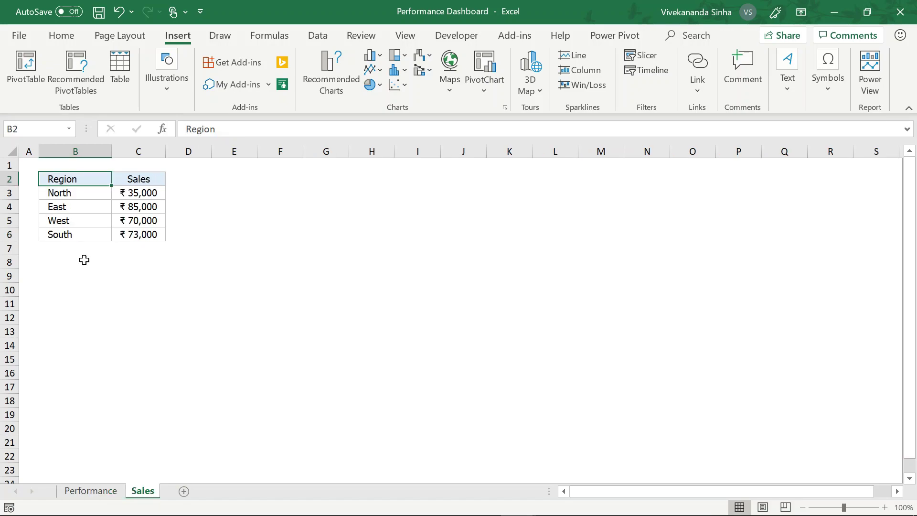
drag(67, 180, 143, 234)
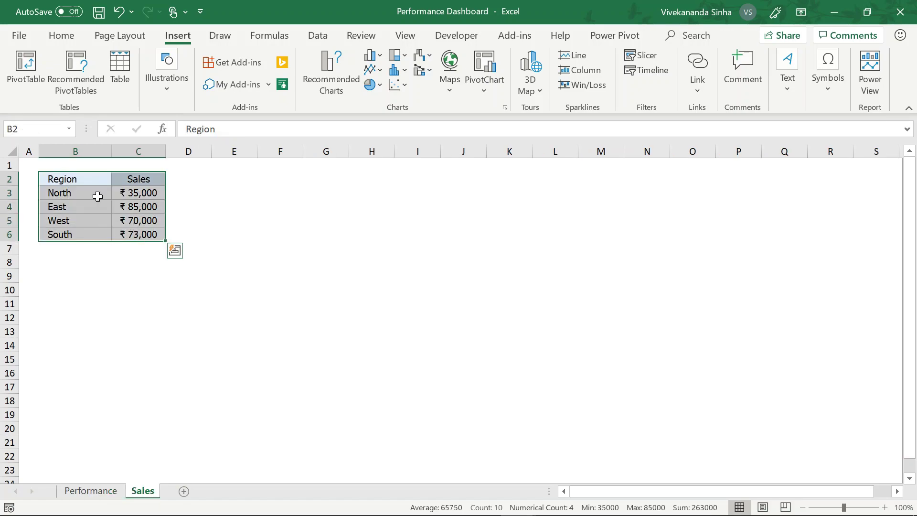
click(73, 178)
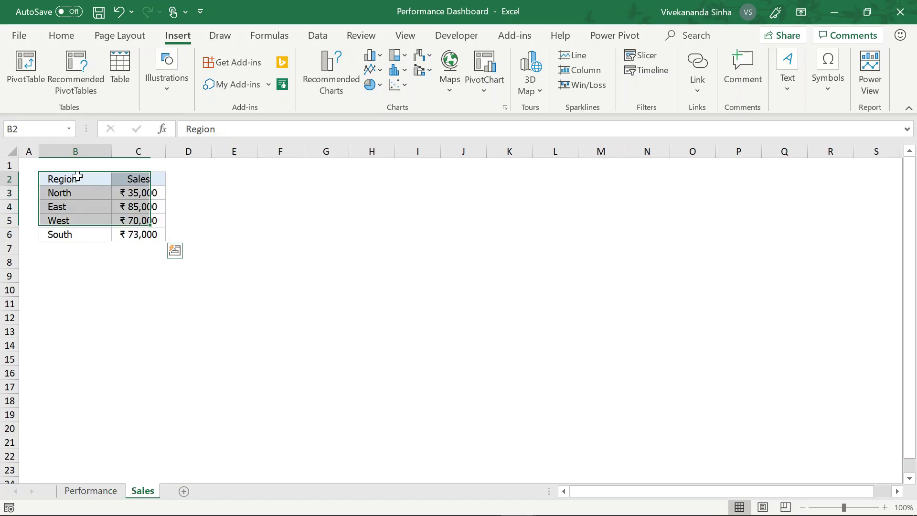
click(85, 495)
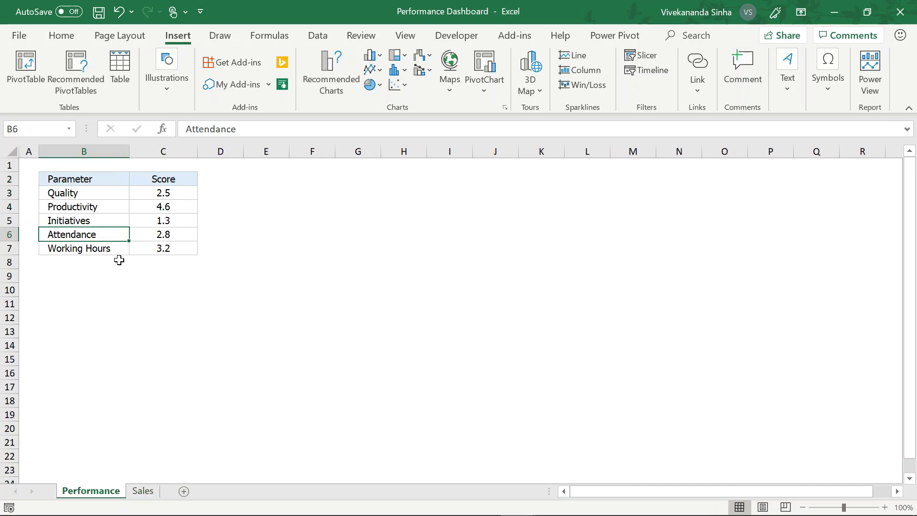
click(91, 181)
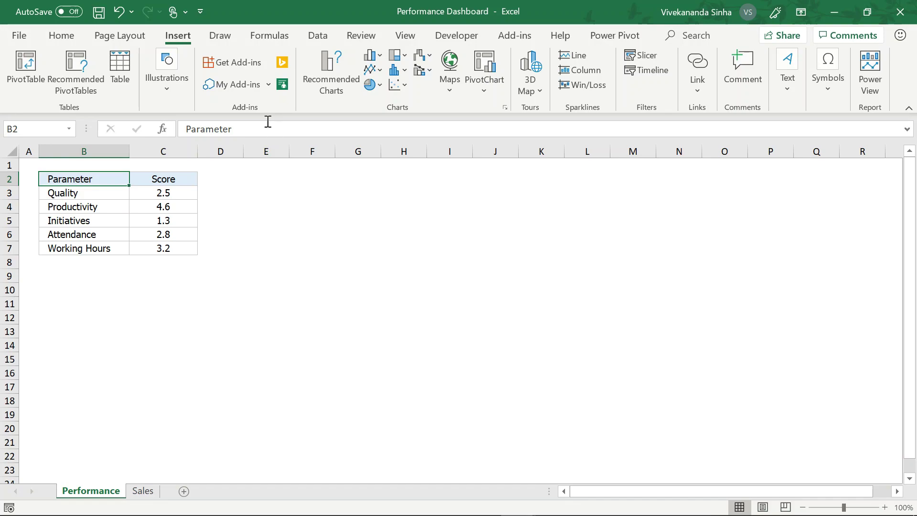
Search the Office add-ins store for 'people', then close the store
click(234, 63)
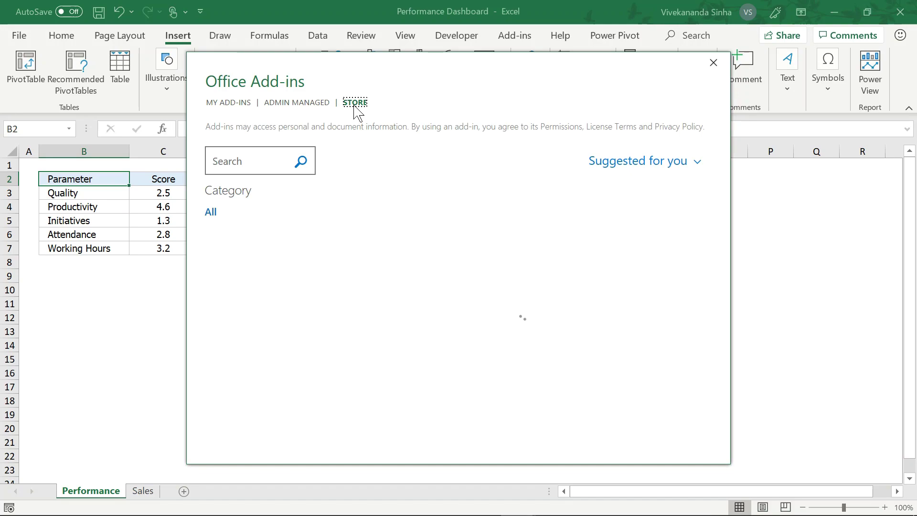
click(258, 161)
text(peop)
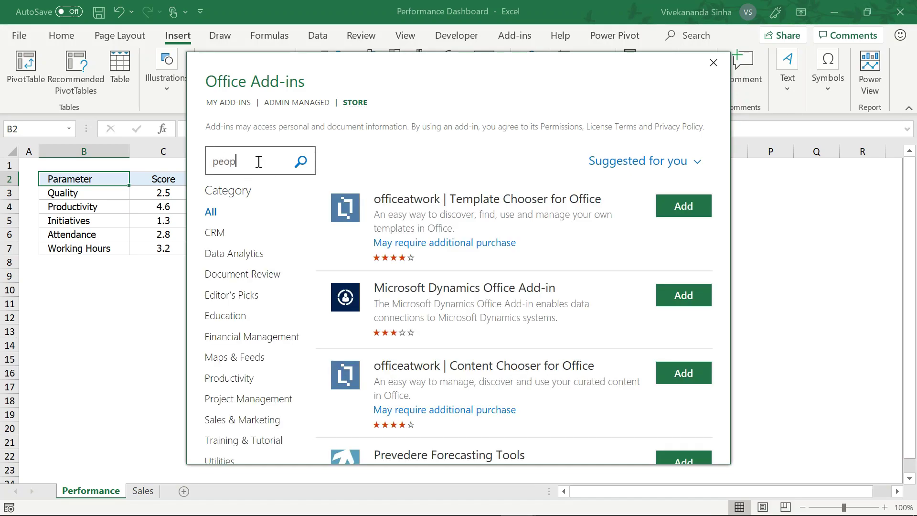
text(le)
key(Return)
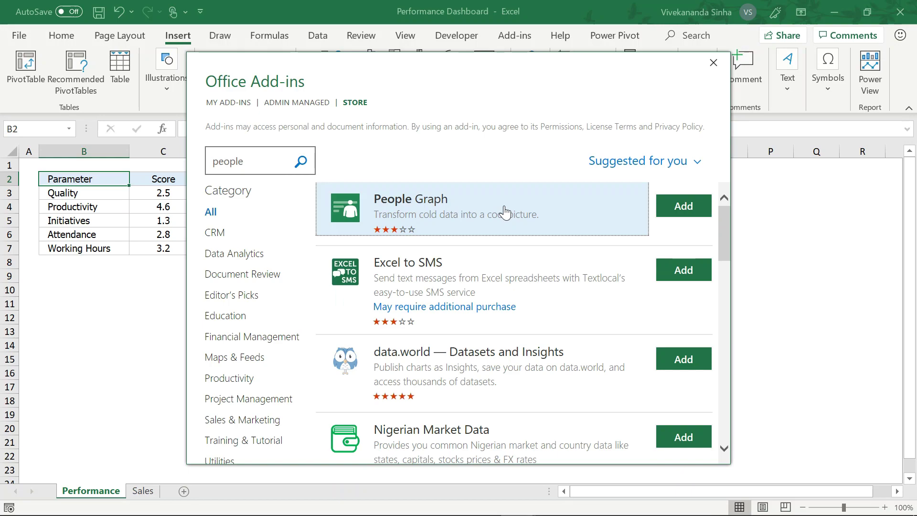
drag(369, 71, 433, 120)
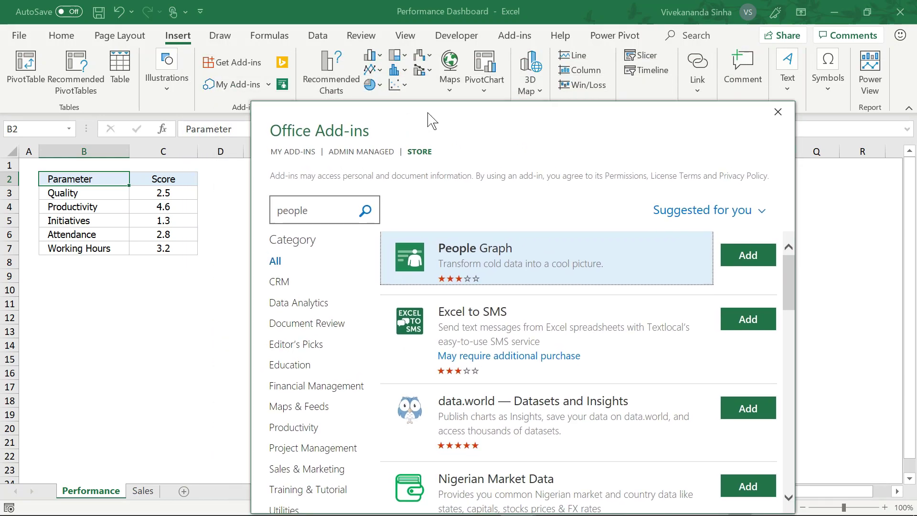
click(778, 113)
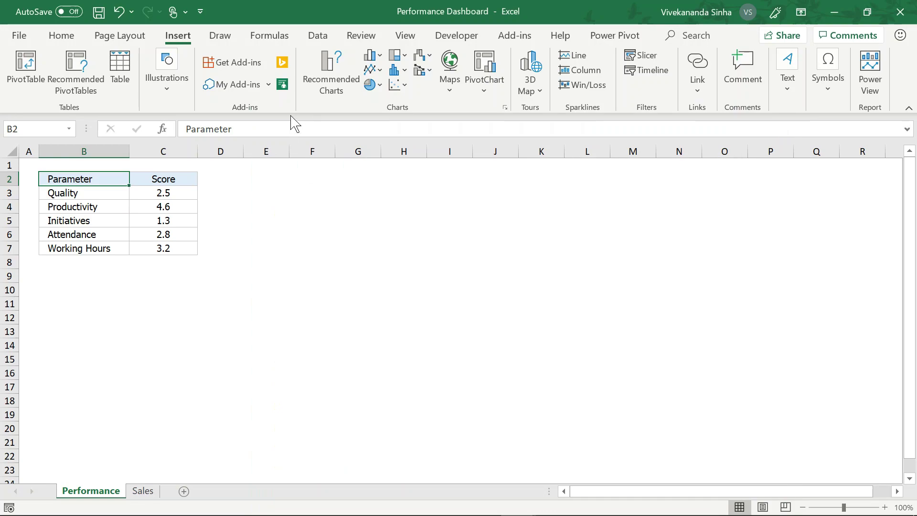
Insert a People Graph and build it from the Parameter and Score range B2:C7
click(282, 84)
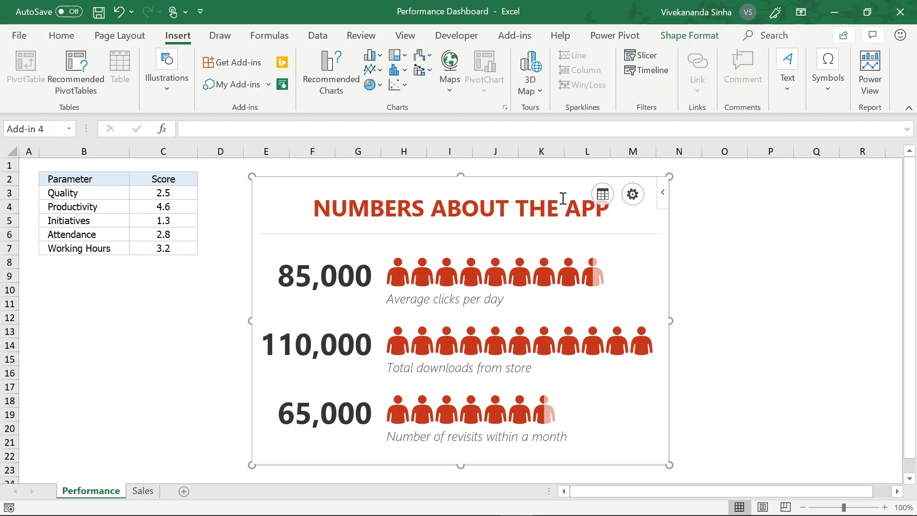
click(600, 195)
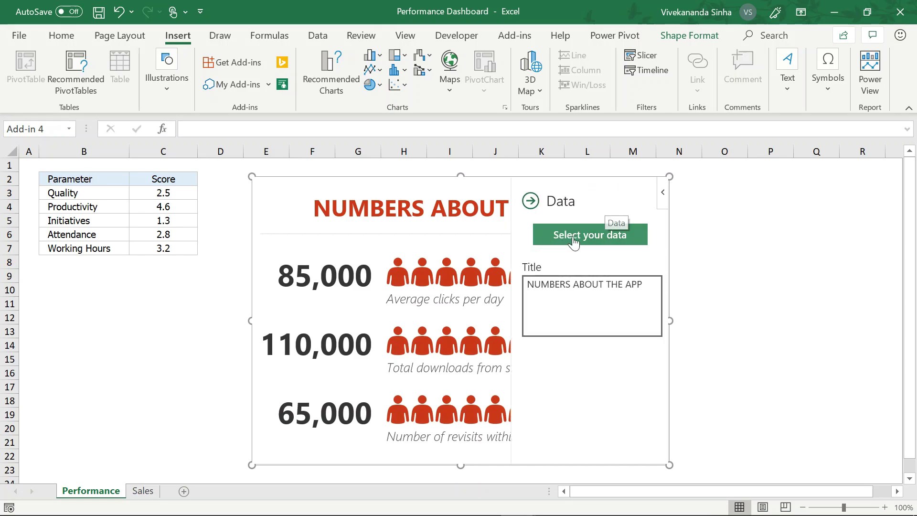
click(85, 180)
drag(85, 179, 167, 241)
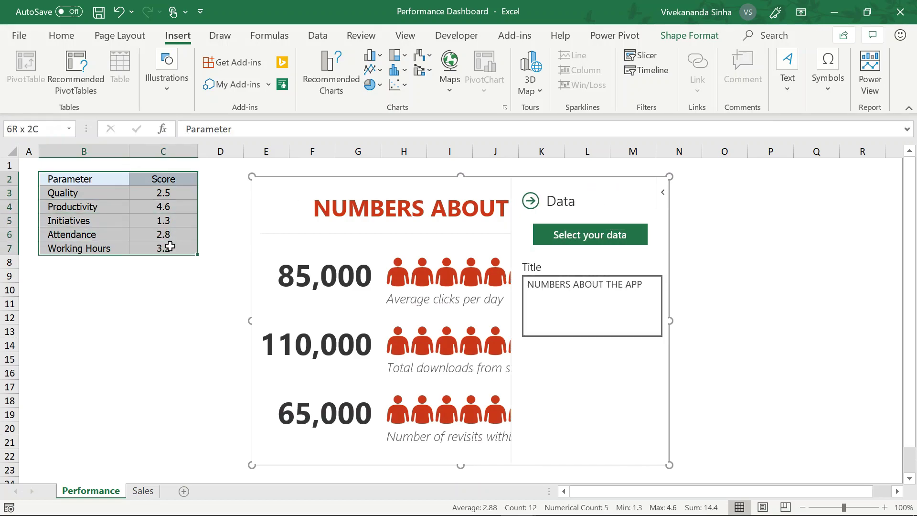
click(590, 237)
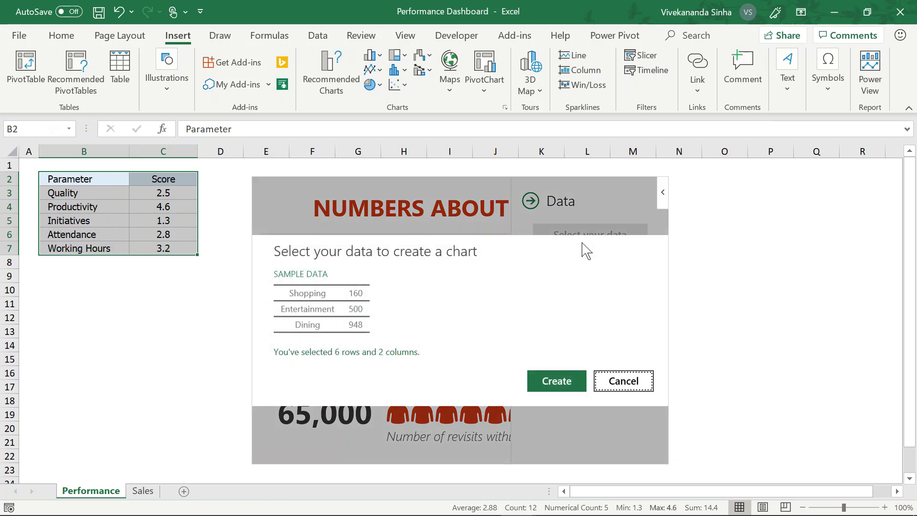
click(555, 381)
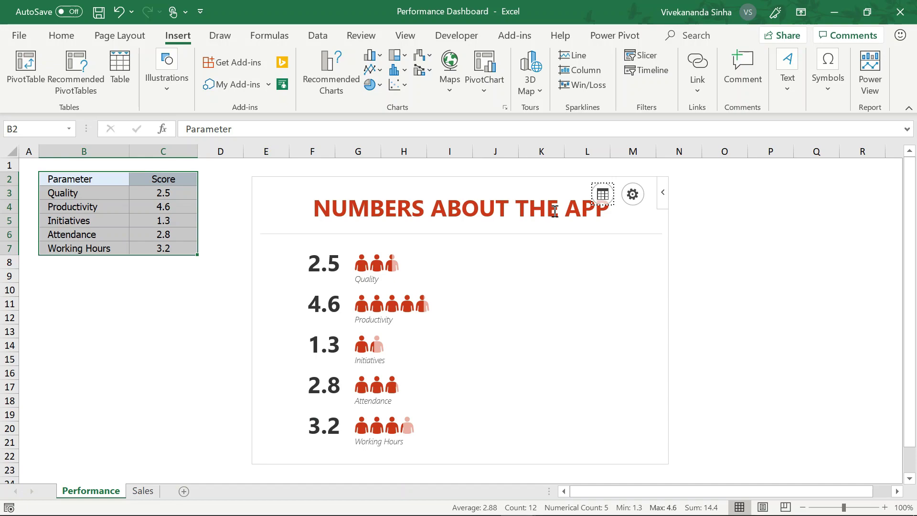
Change the People Graph's icons from people to stars
click(633, 194)
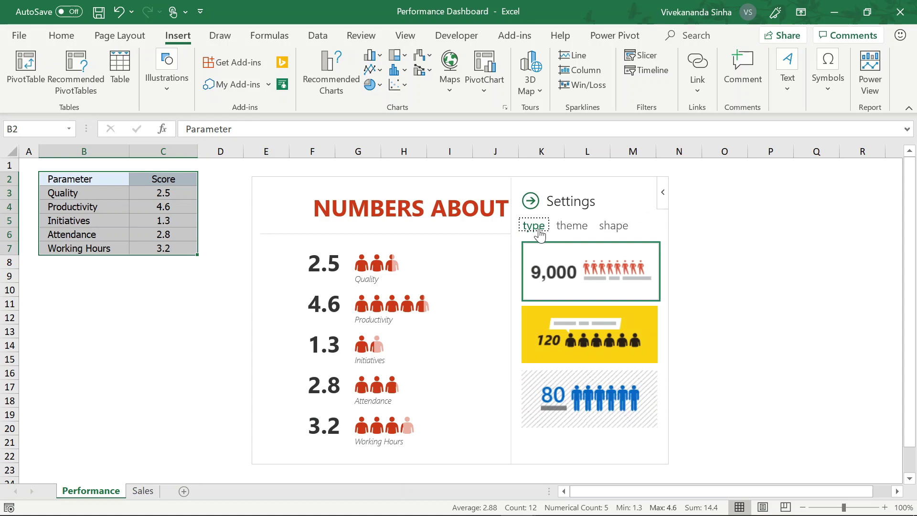
click(576, 232)
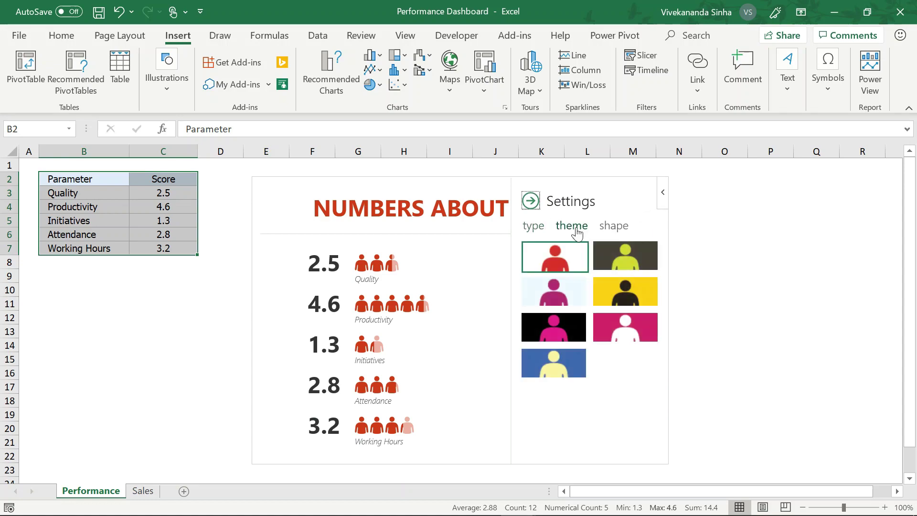
click(613, 230)
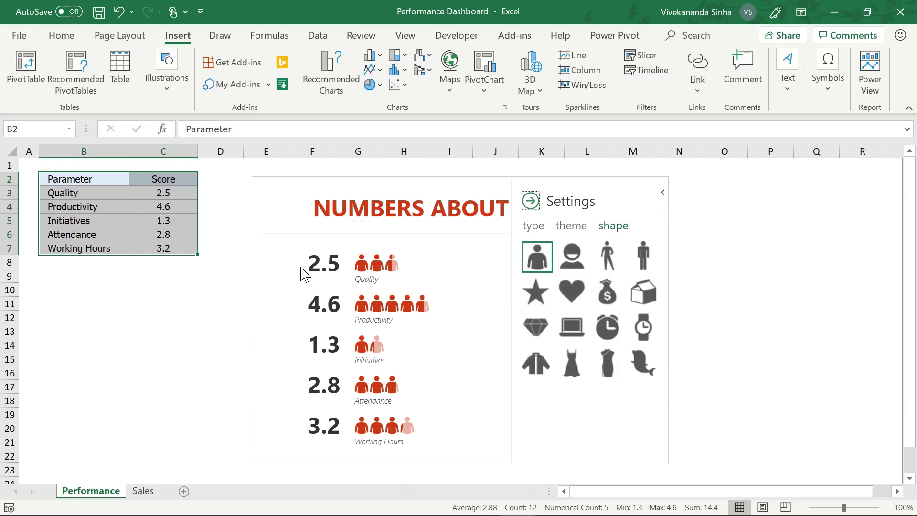
click(544, 304)
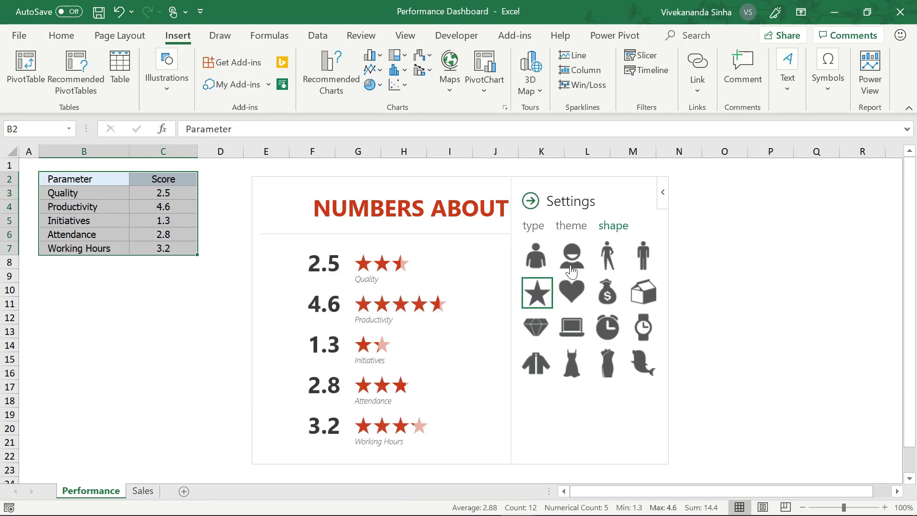
Try the blue hatched layout and red theme, settling on yellow with black stars
click(567, 232)
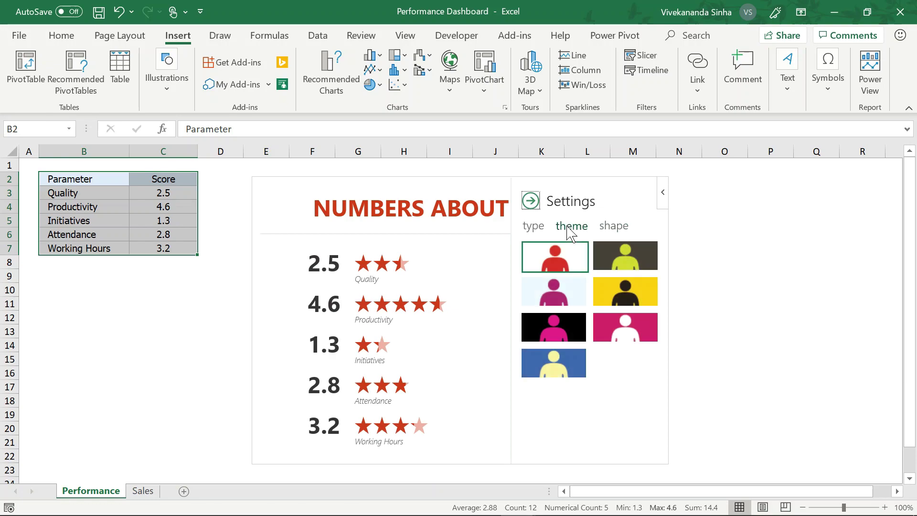
click(535, 231)
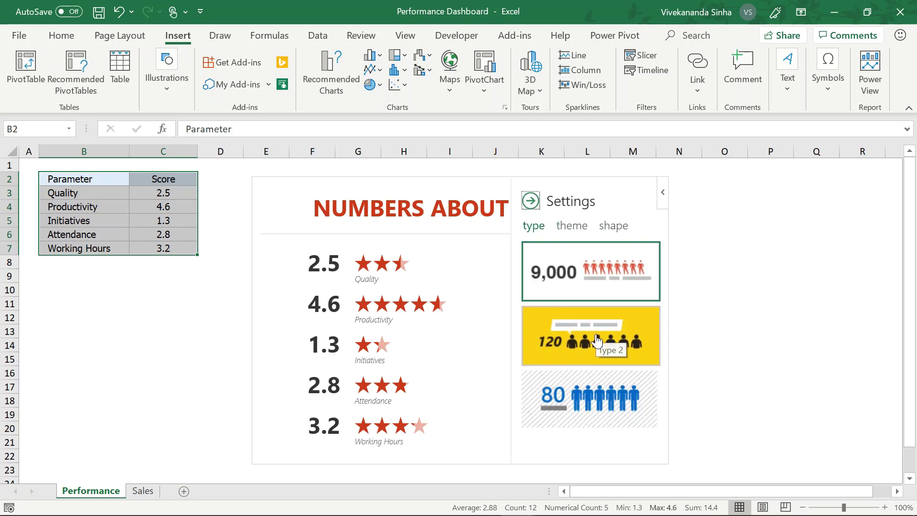
click(587, 388)
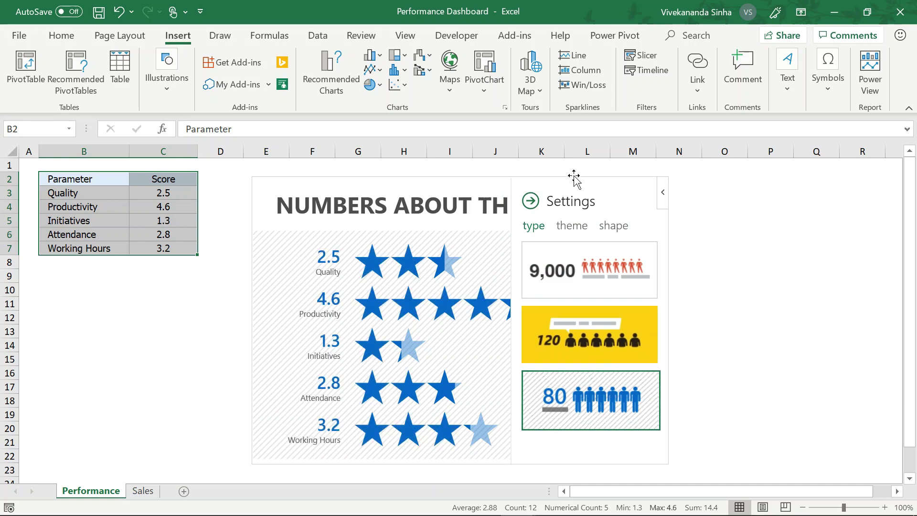
click(568, 231)
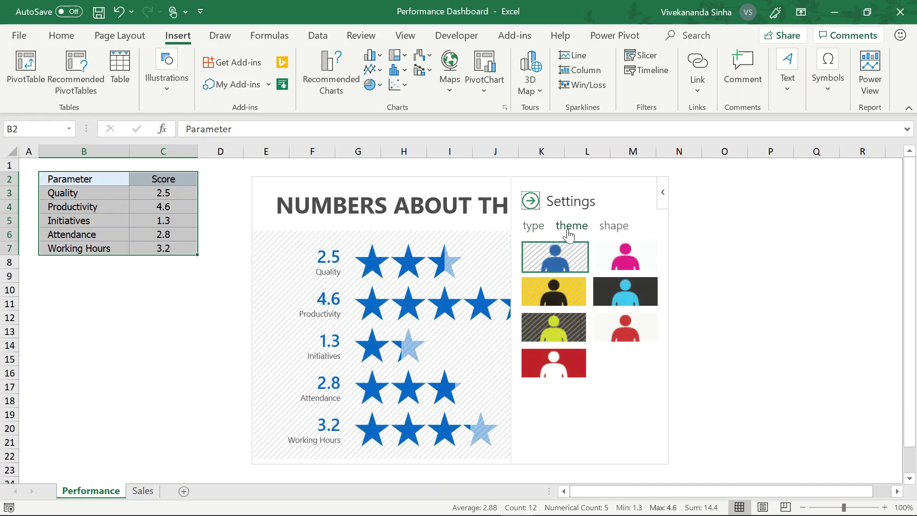
click(559, 365)
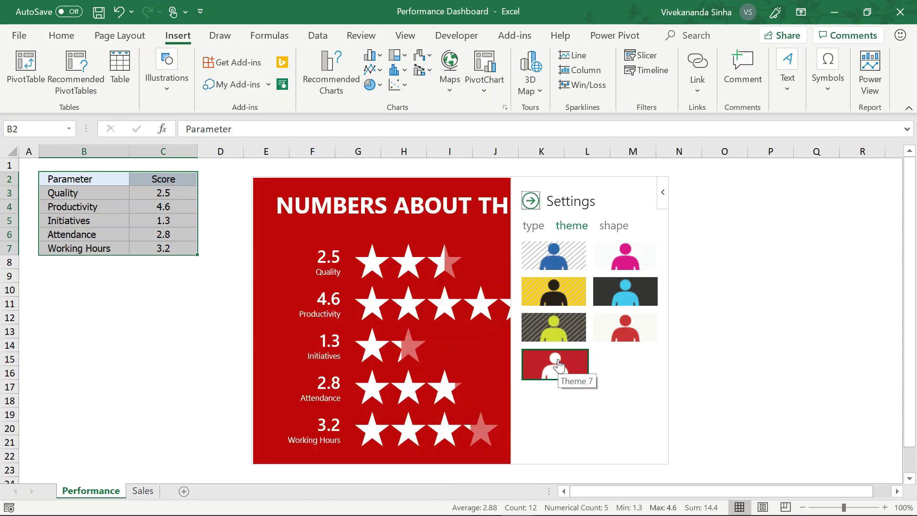
click(554, 294)
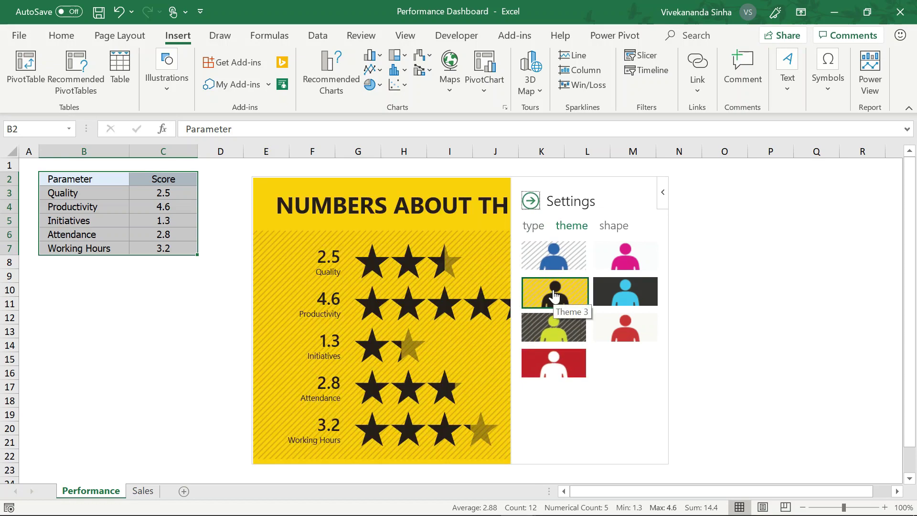
click(530, 201)
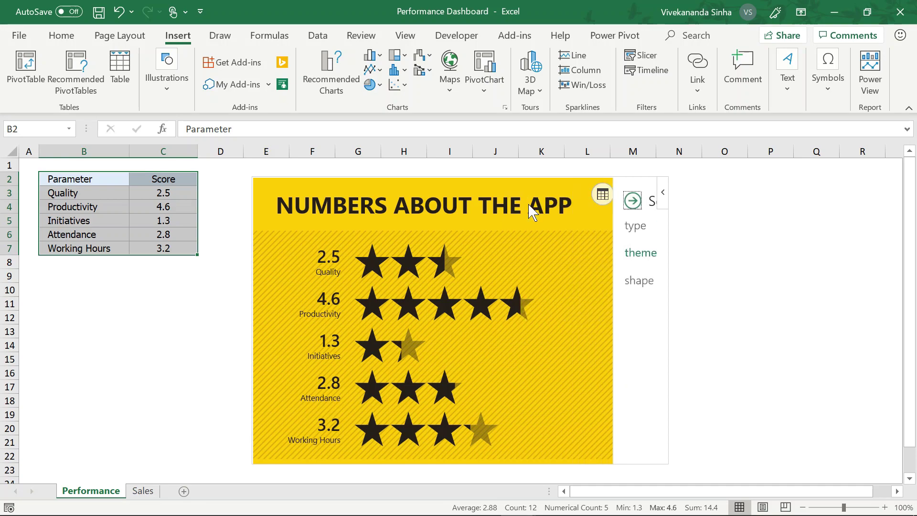
Retitle the star infographic 'Performance Dashboard' and close its data panel
click(602, 193)
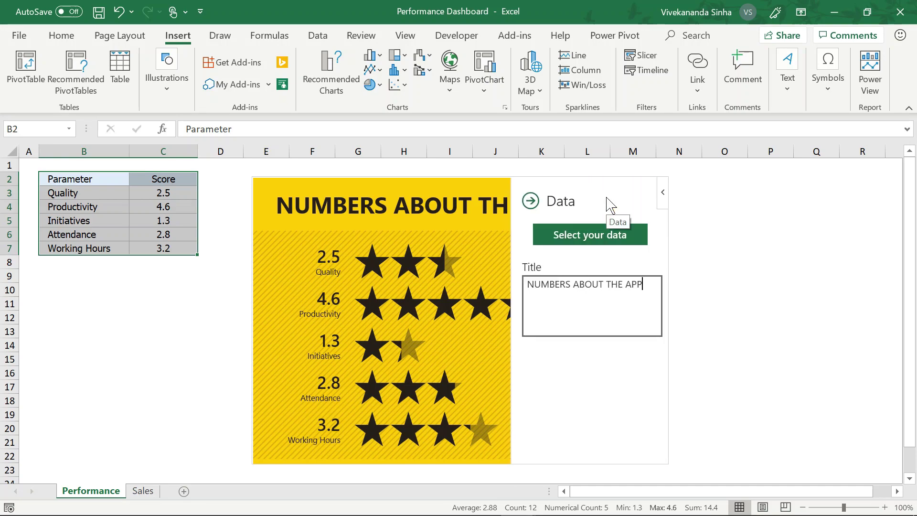
drag(645, 285, 528, 289)
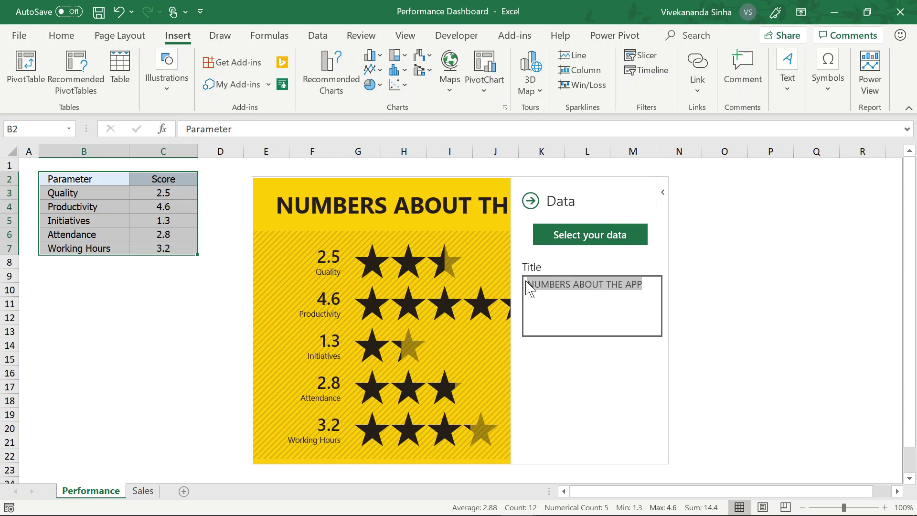
text(Perfor)
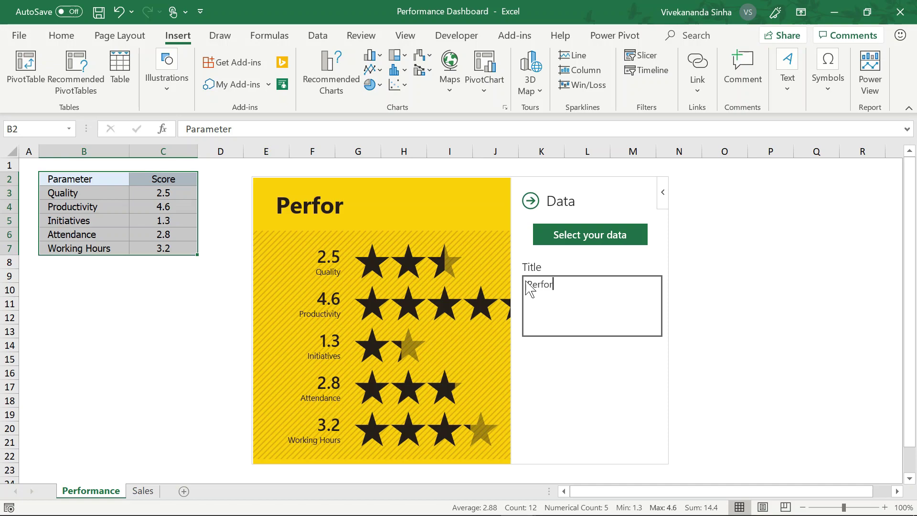
text(mance Dash)
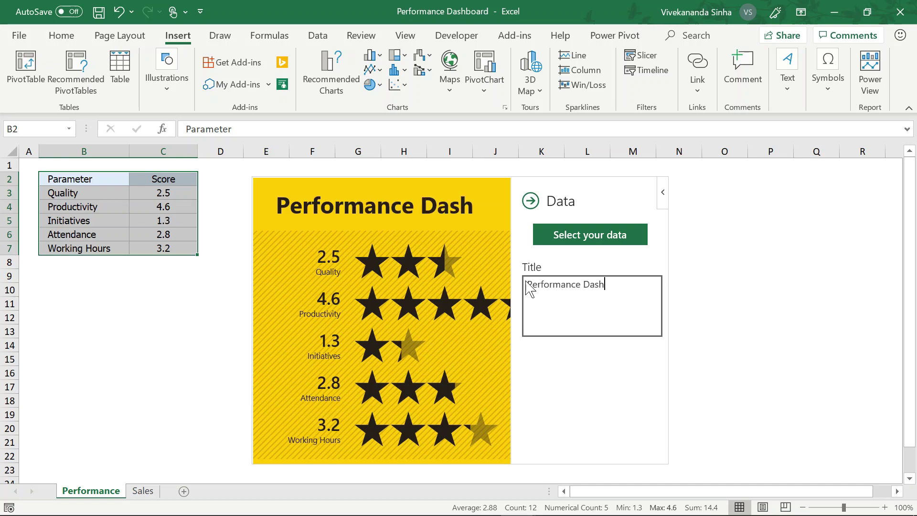
text(board)
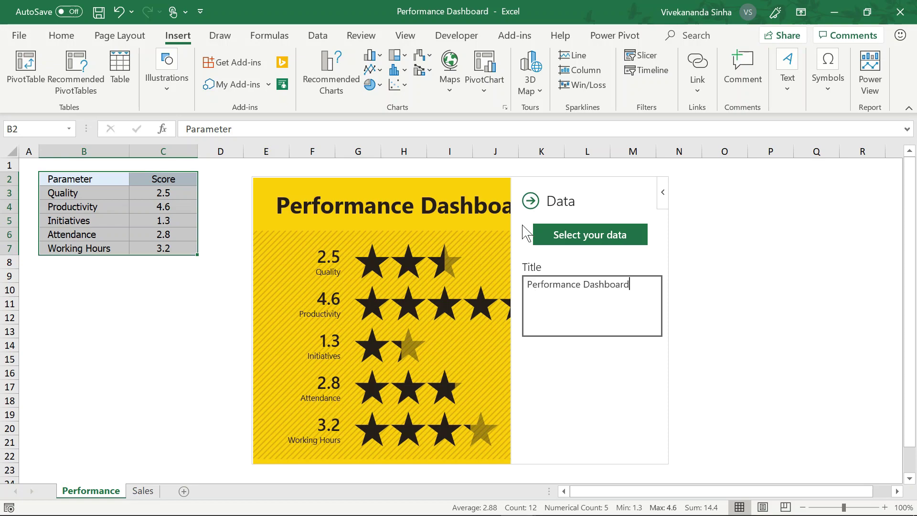
click(531, 201)
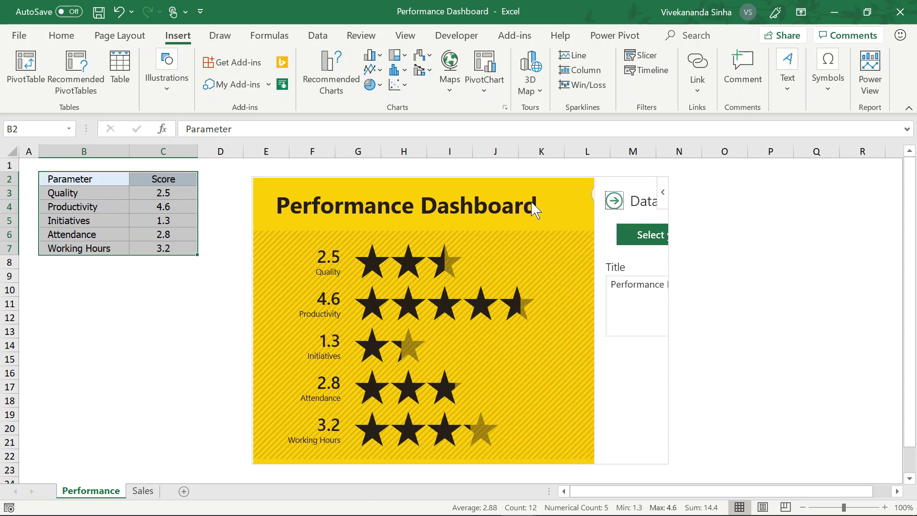
click(734, 289)
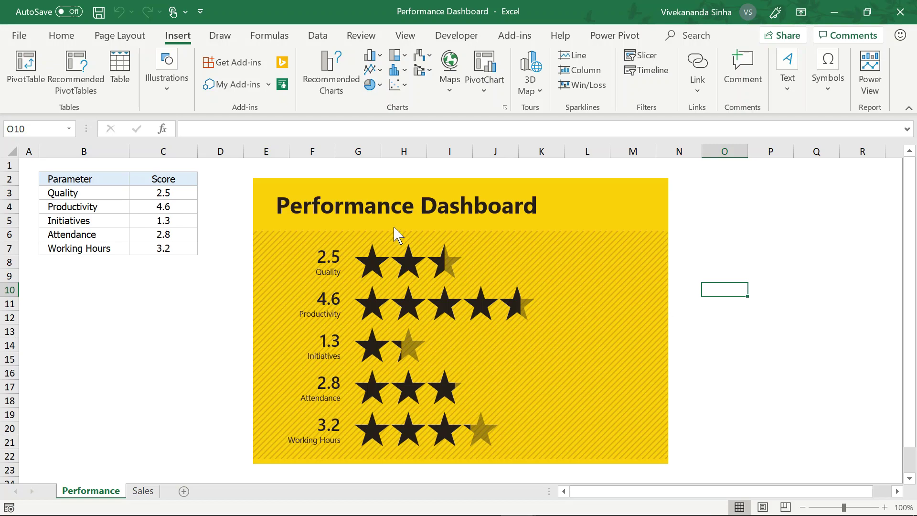
Enter 4.9 as the Quality score in C3, then correct it to 4.3
click(172, 194)
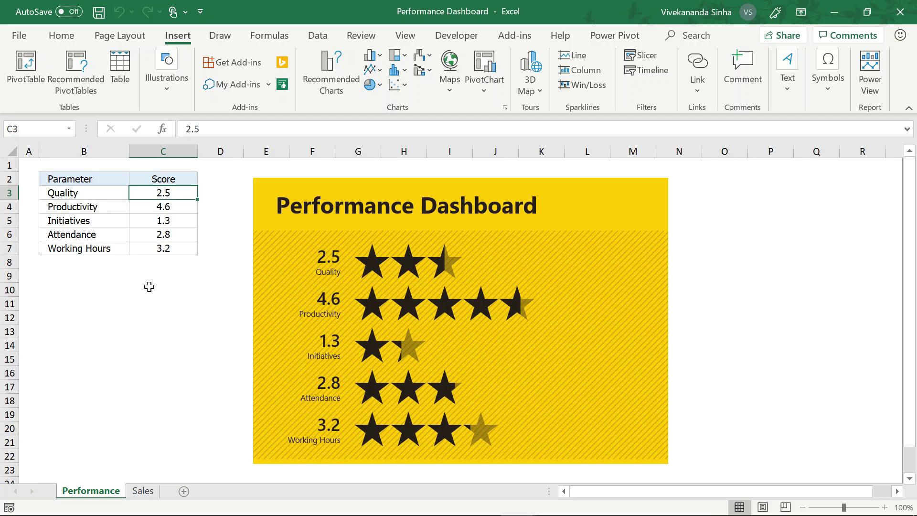
text(4.9)
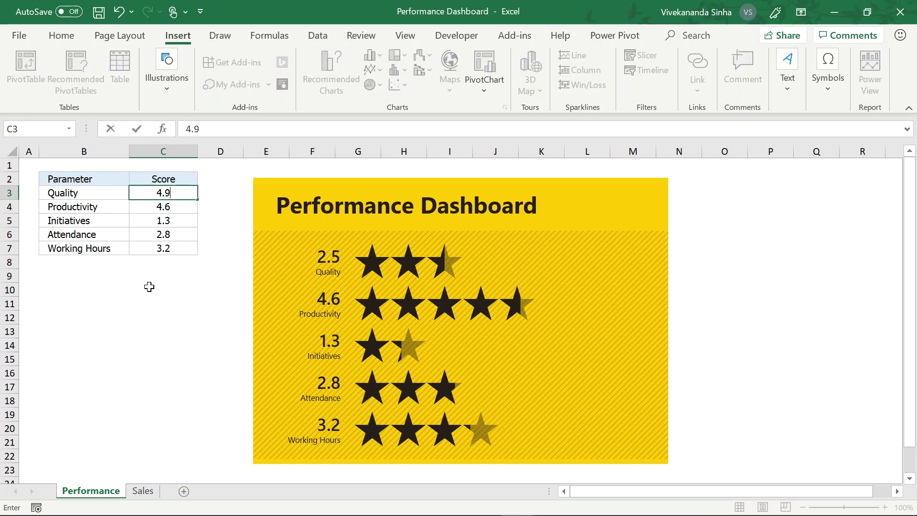
click(174, 234)
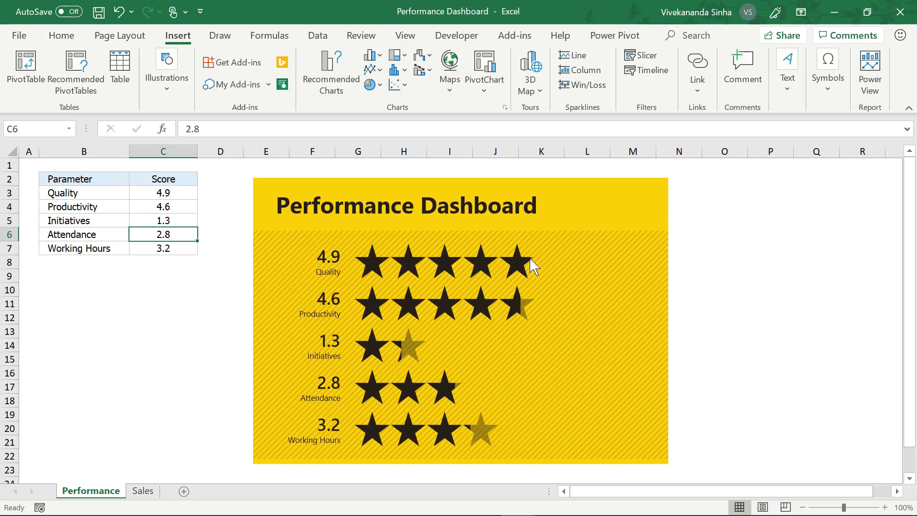
click(174, 196)
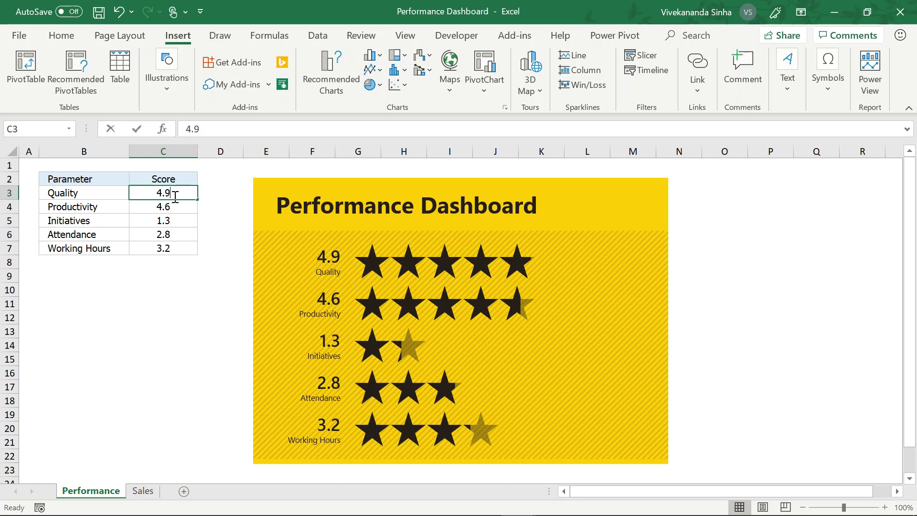
text(4.)
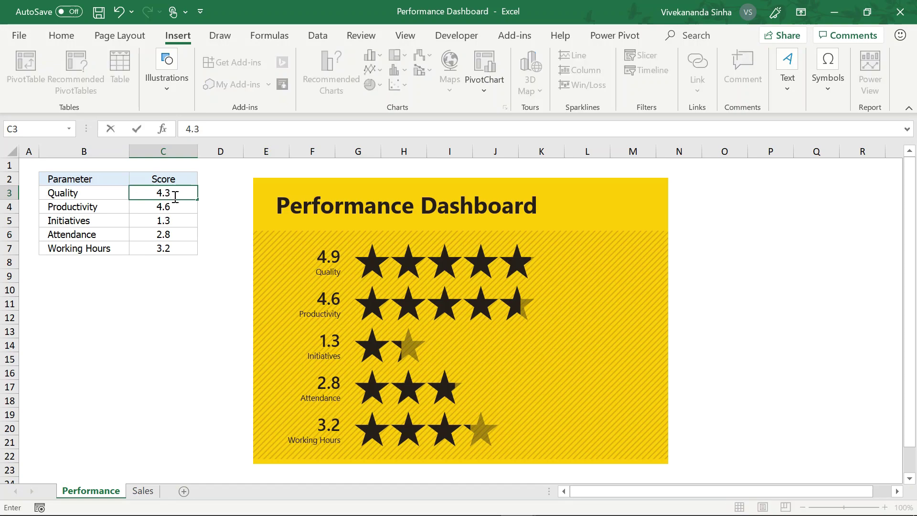
key(Return)
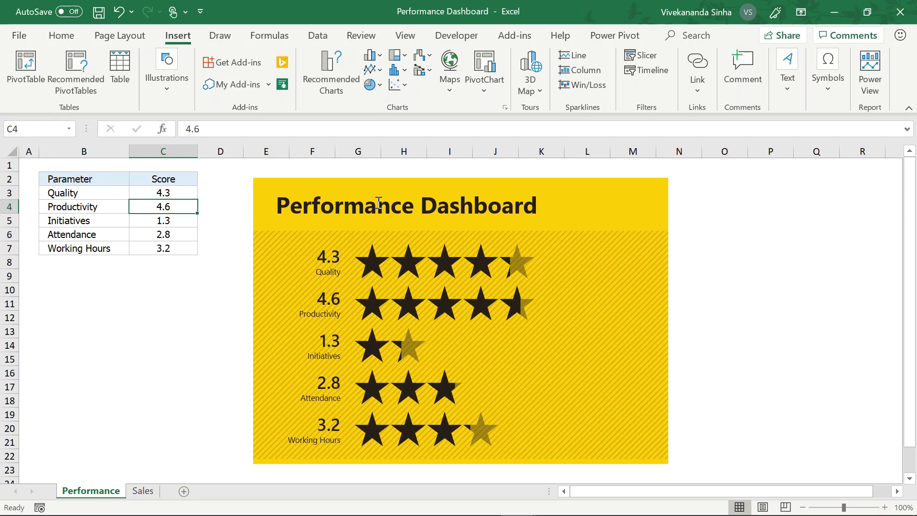
mouse_move(397, 213)
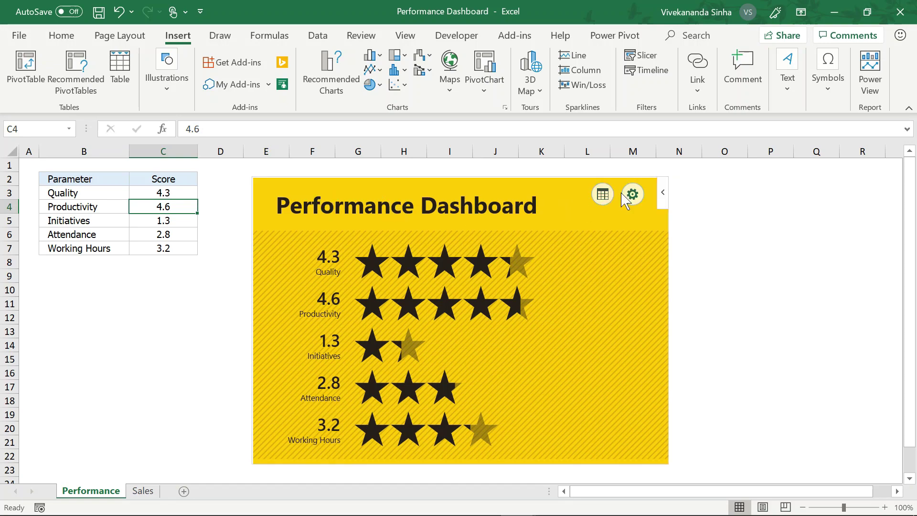
click(602, 194)
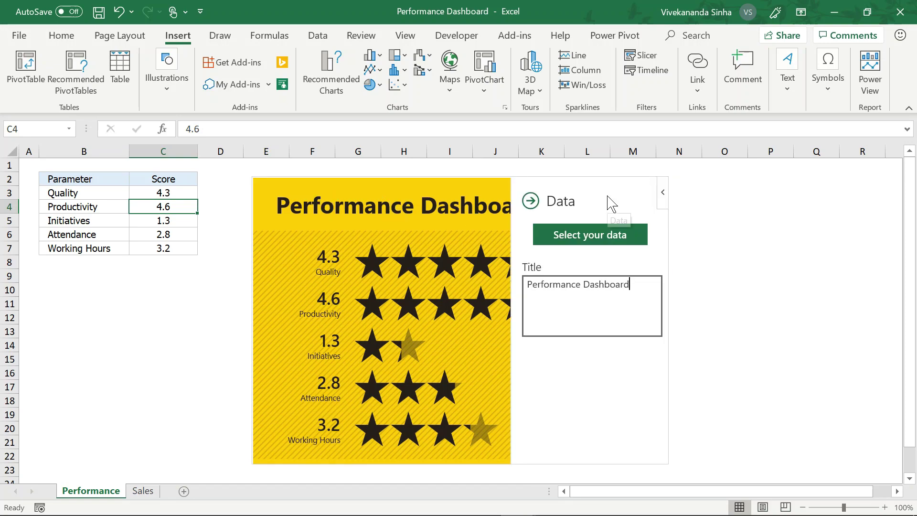
click(530, 201)
click(458, 207)
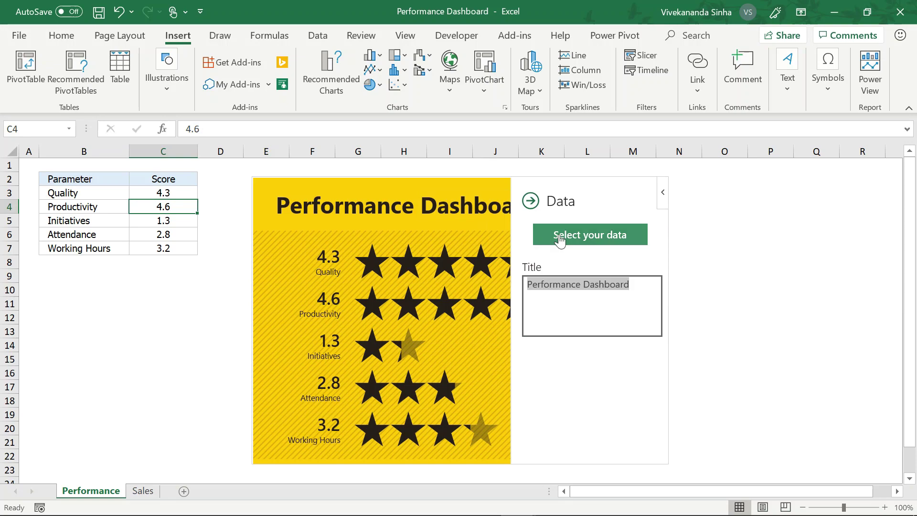
click(530, 201)
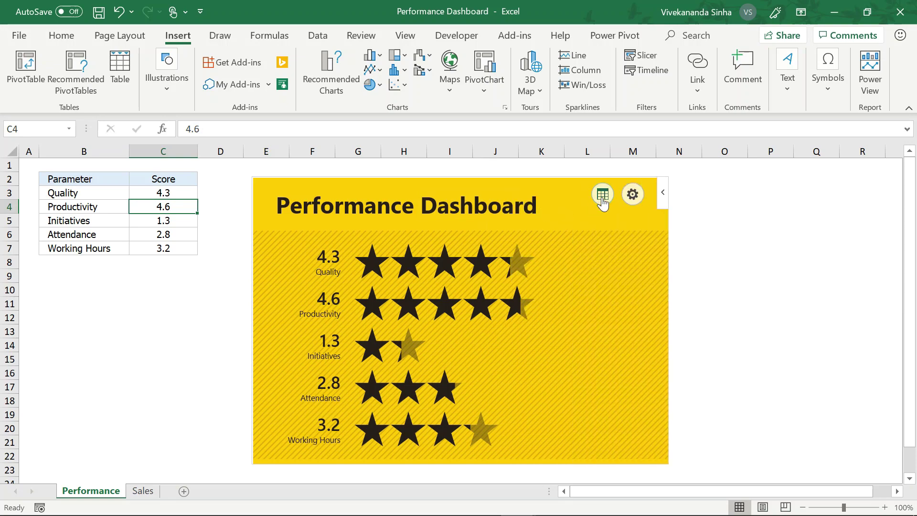
click(96, 196)
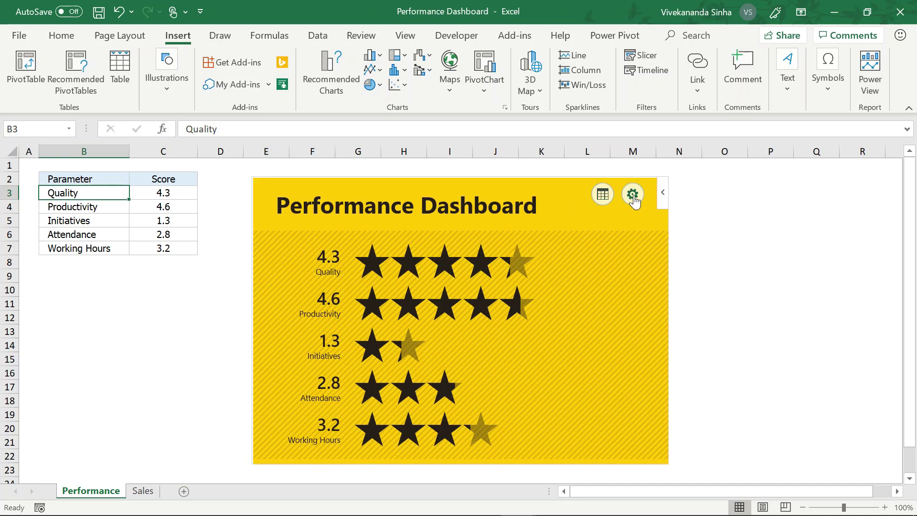
click(634, 196)
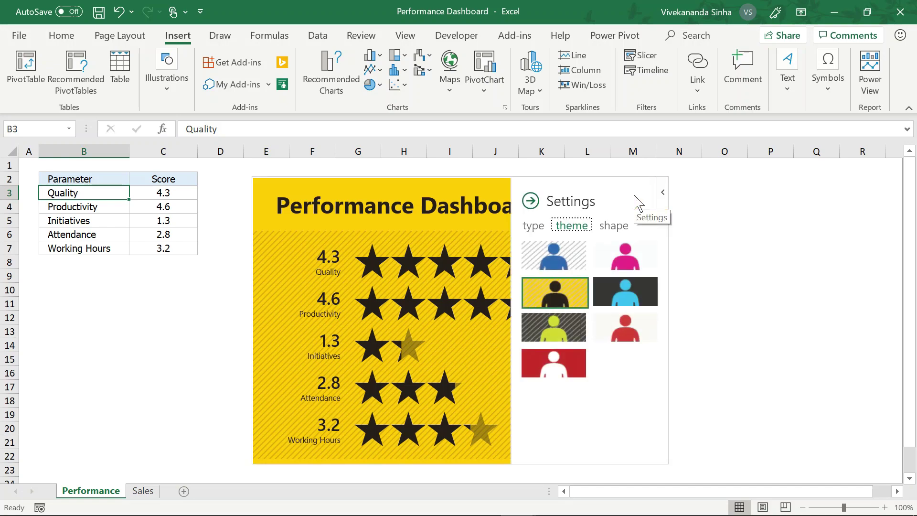
click(612, 298)
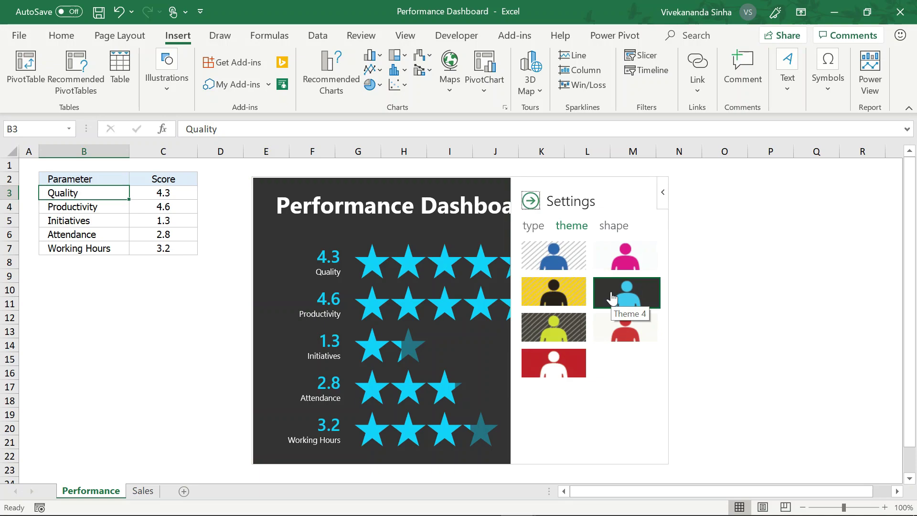
click(635, 265)
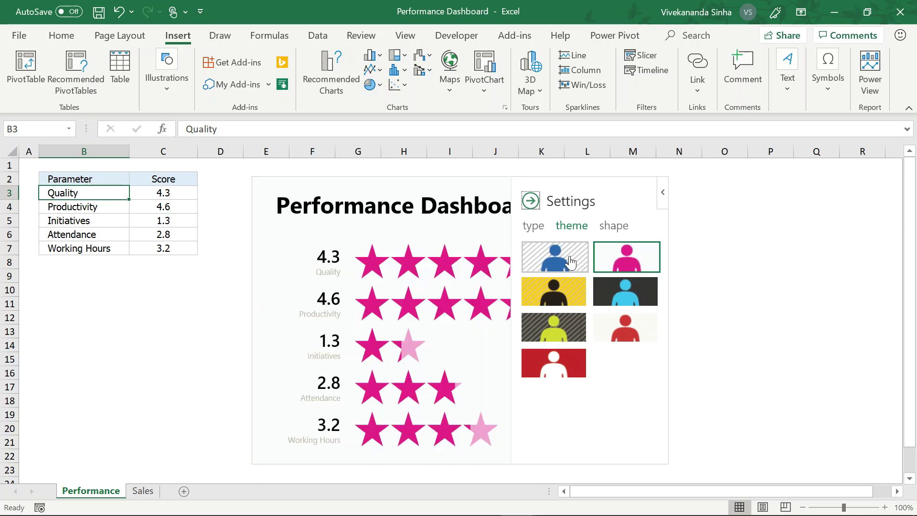
click(542, 297)
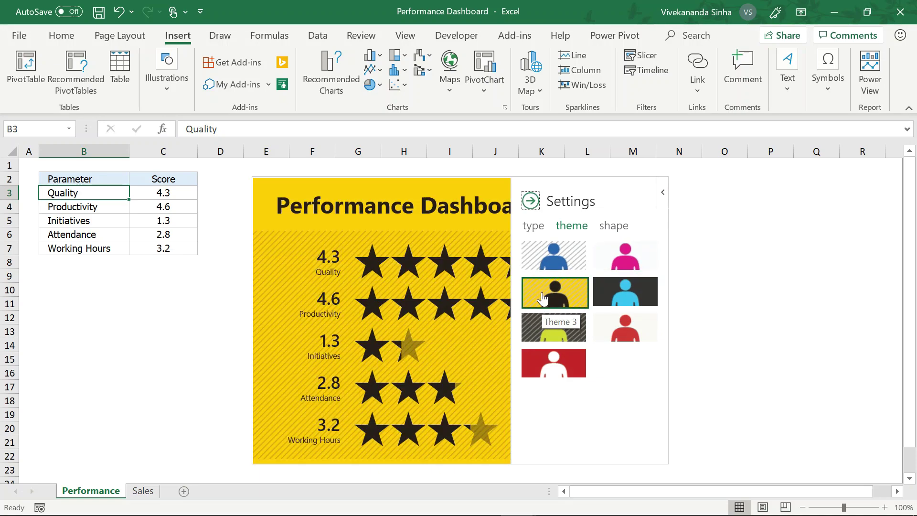
click(533, 226)
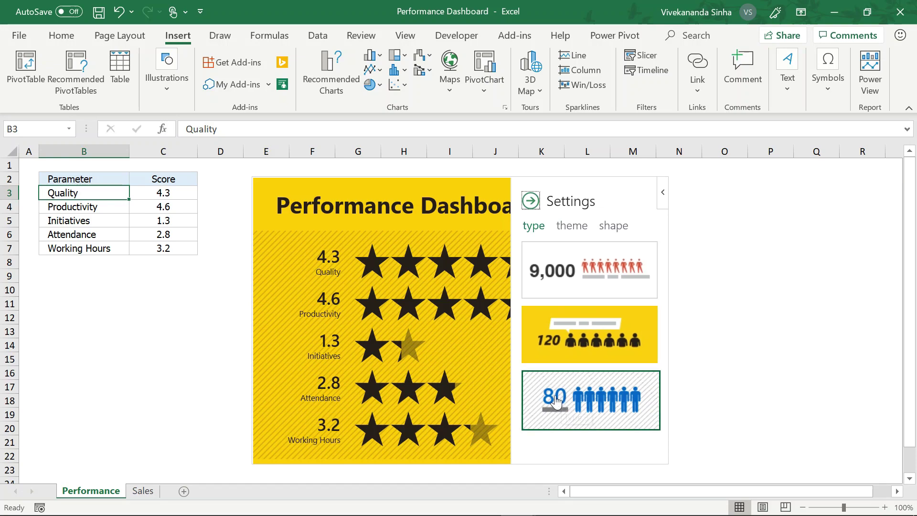
click(531, 200)
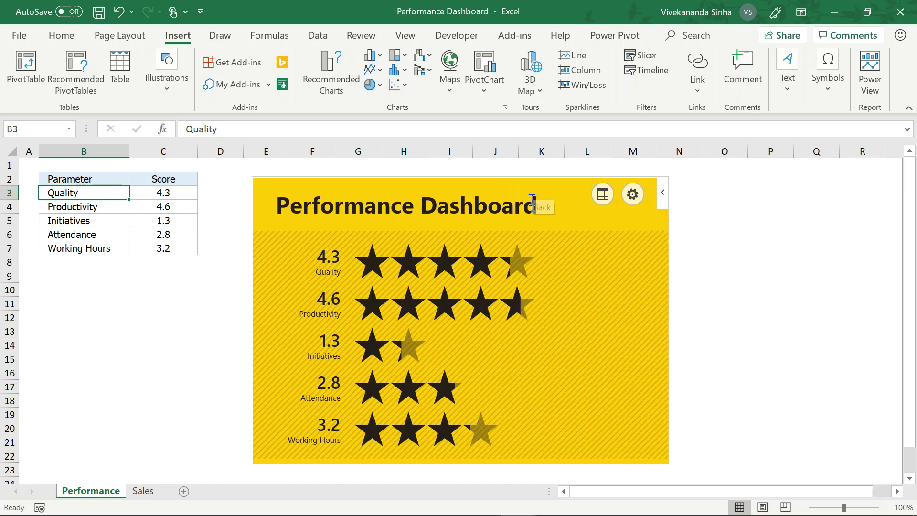
click(94, 178)
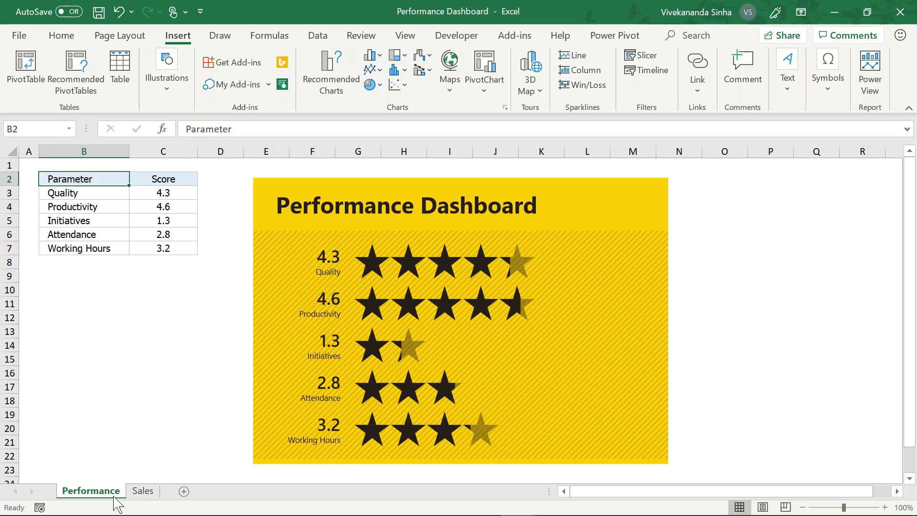
click(142, 491)
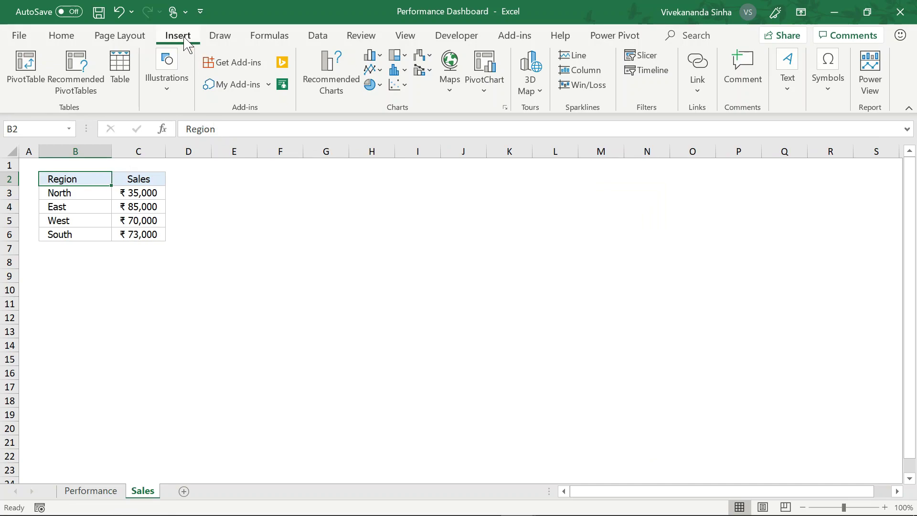
Insert a new sample People Graph on the Sales sheet and open its data settings
click(282, 85)
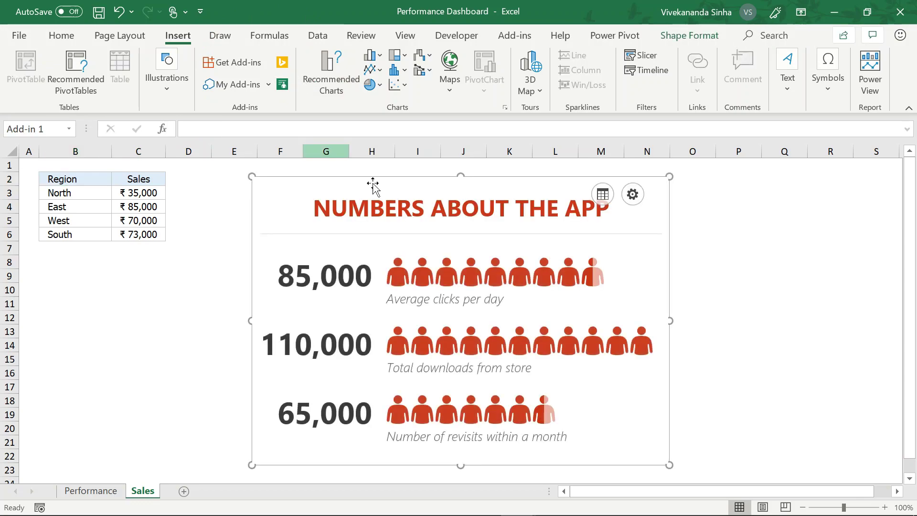
click(602, 196)
Build the People Graph from the Region and Sales range B2:C6, then open its settings
drag(85, 179, 147, 233)
click(572, 245)
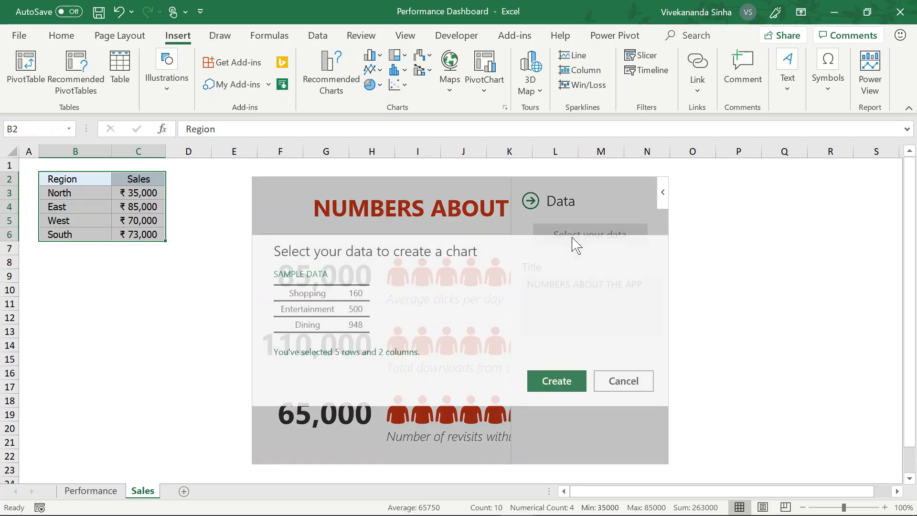
click(552, 382)
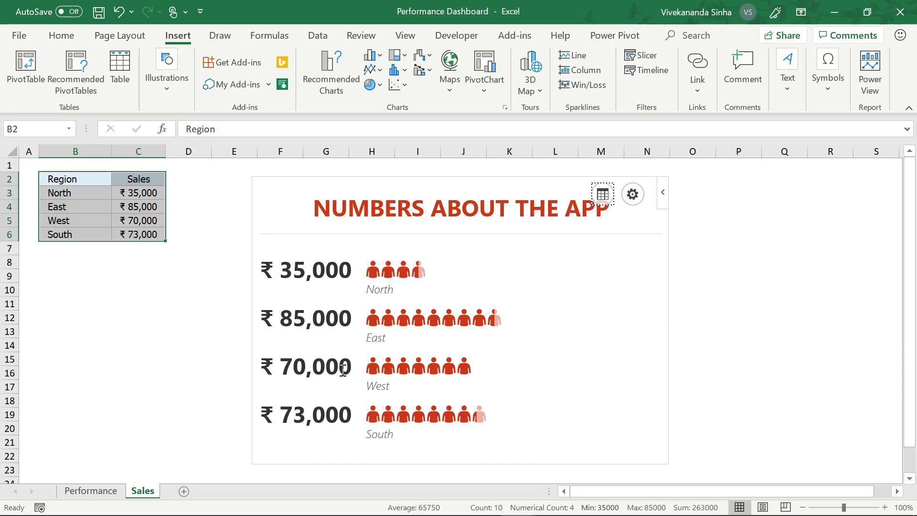
click(632, 194)
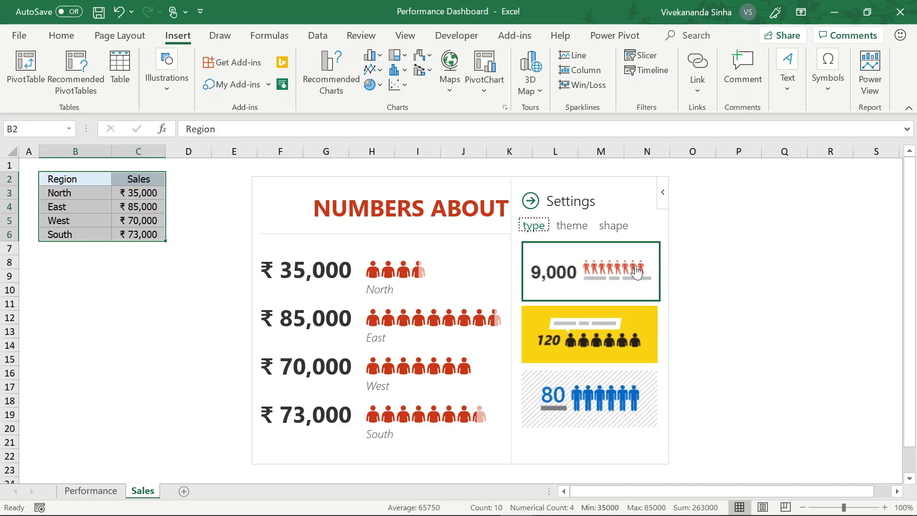
Try several graph styles and colour themes: yellow, plain red, white and red background
click(588, 356)
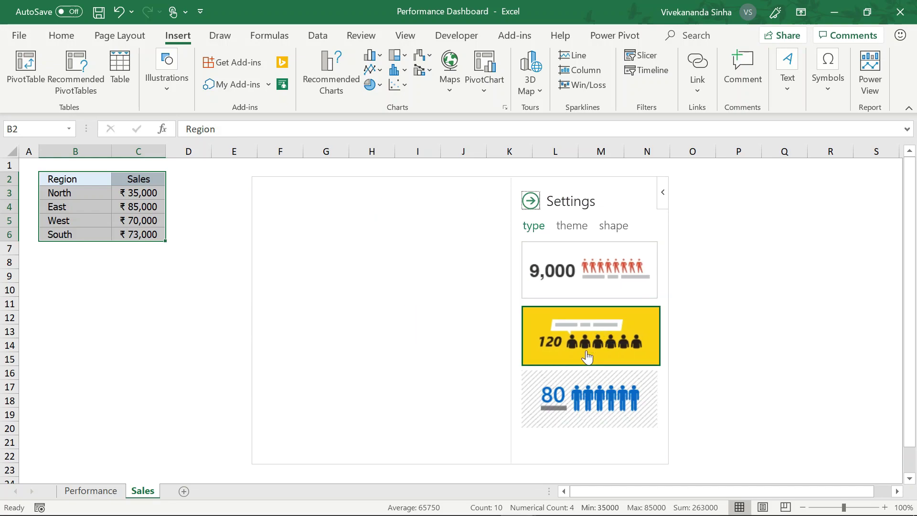
click(577, 227)
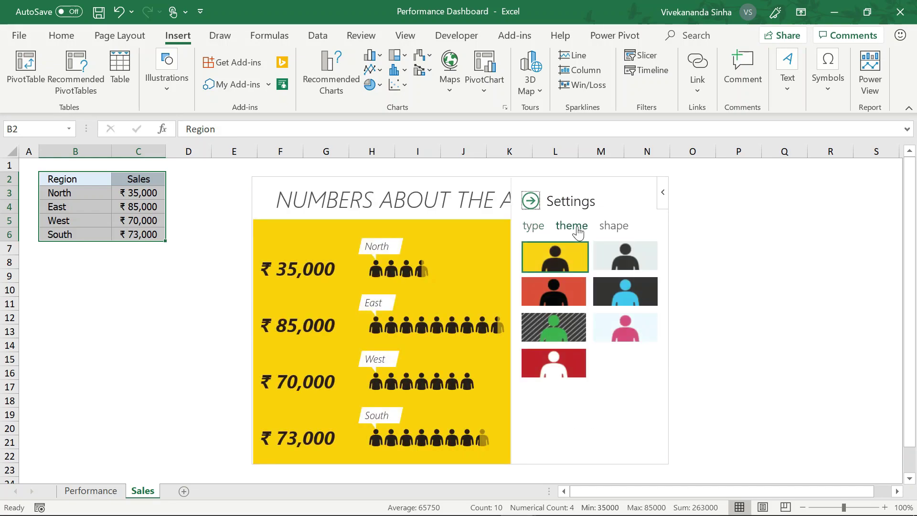
click(545, 367)
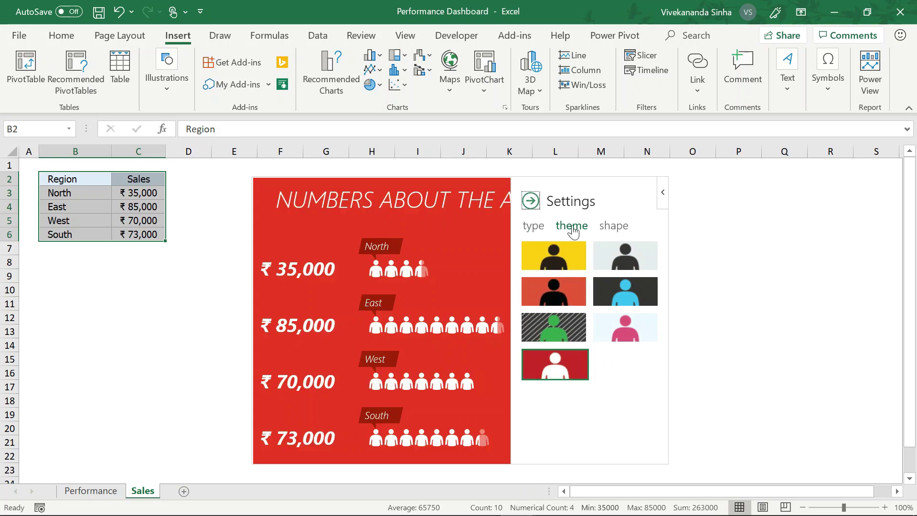
click(535, 229)
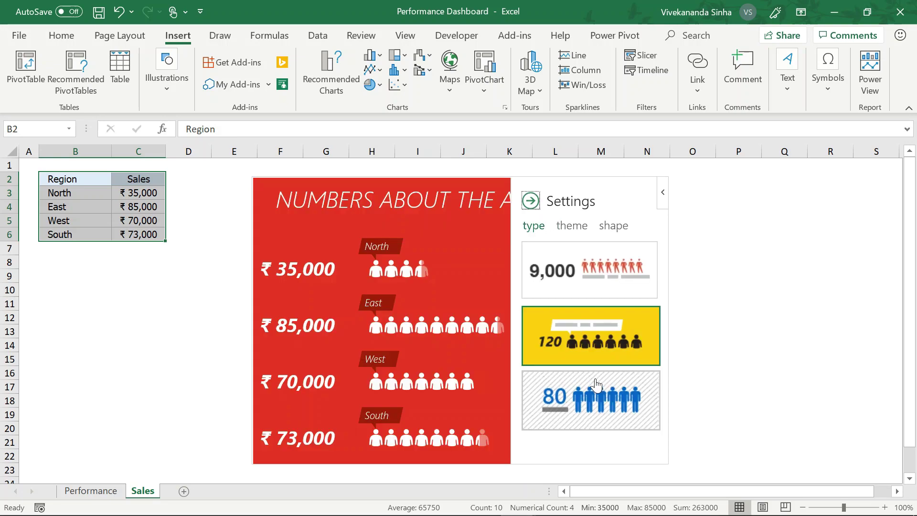
click(584, 286)
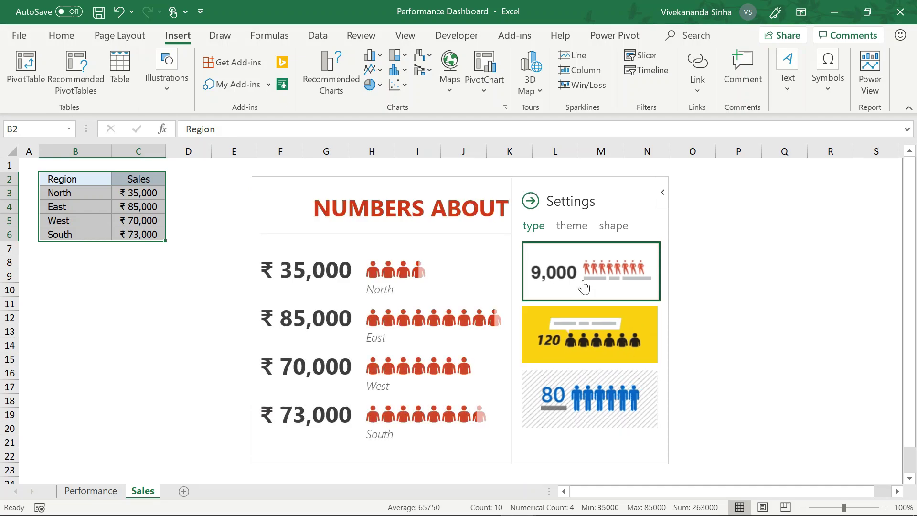
click(567, 336)
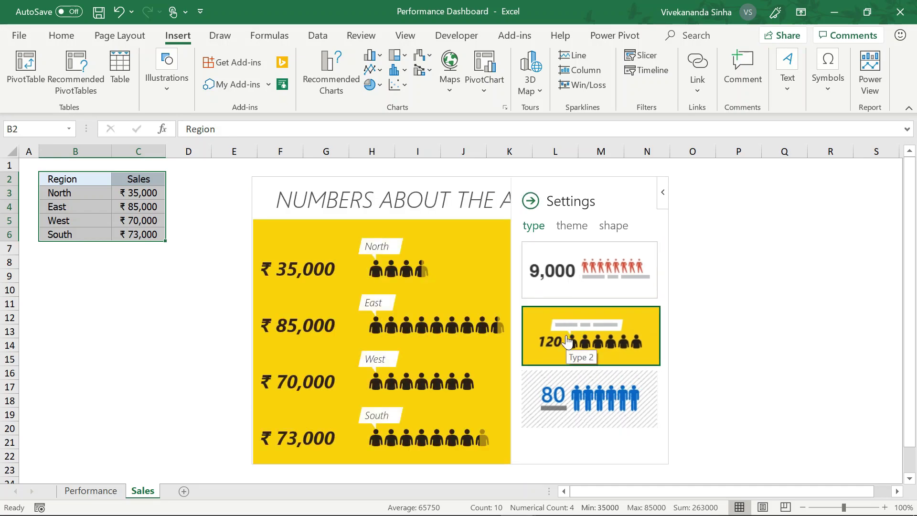
click(569, 228)
click(559, 292)
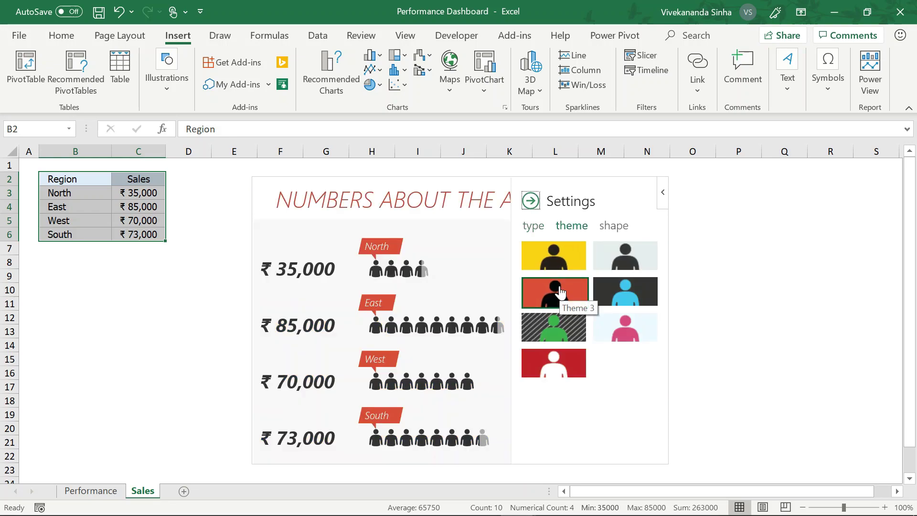
click(547, 371)
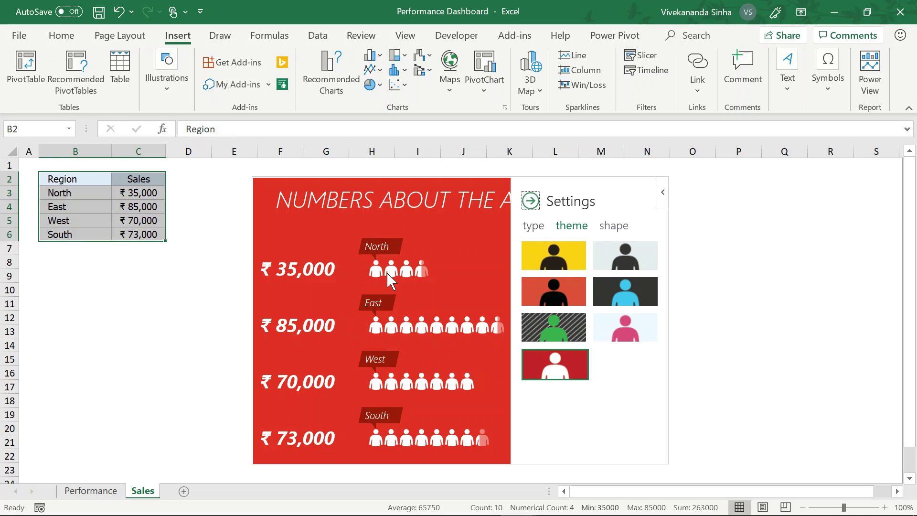
Apply the large-figure type with red Theme 7 and white money-bag icons
click(533, 226)
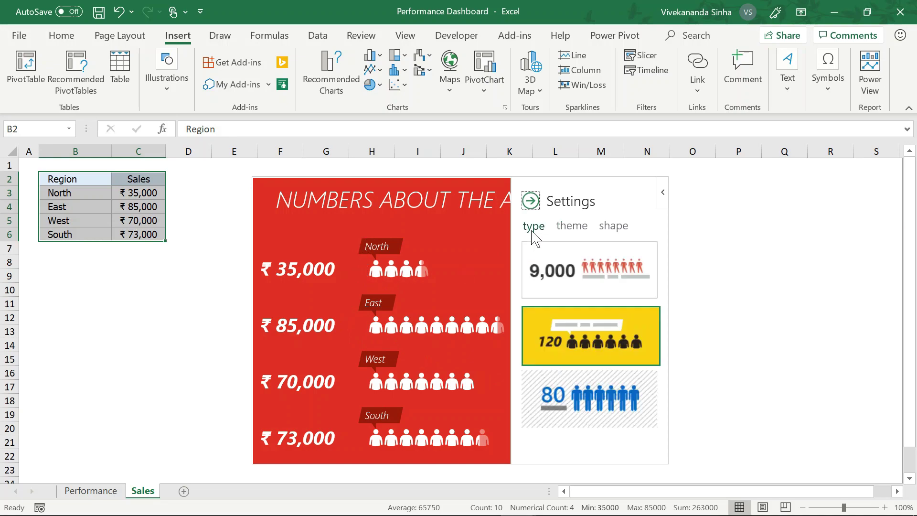
click(579, 397)
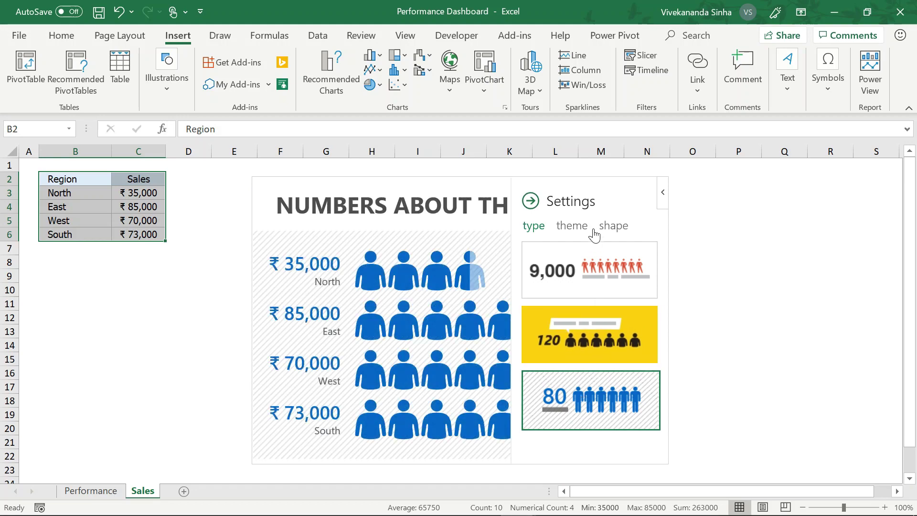
click(573, 228)
click(555, 364)
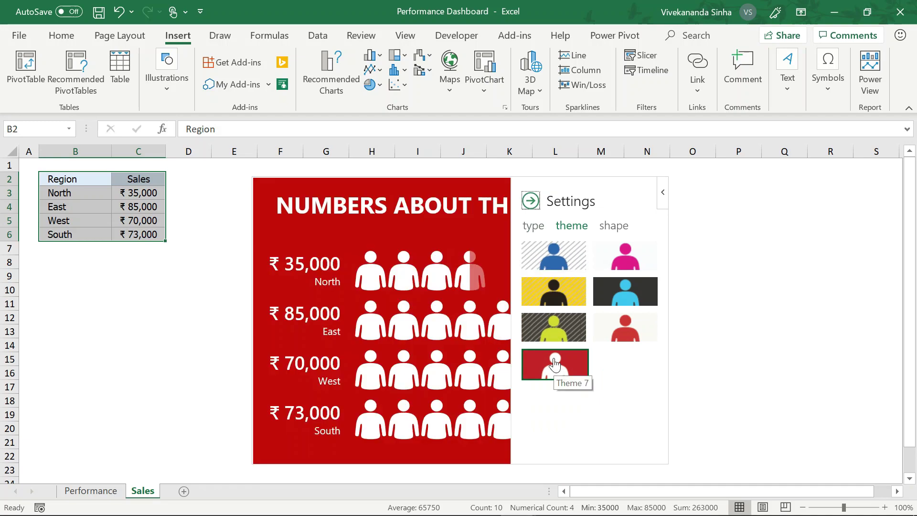
click(617, 231)
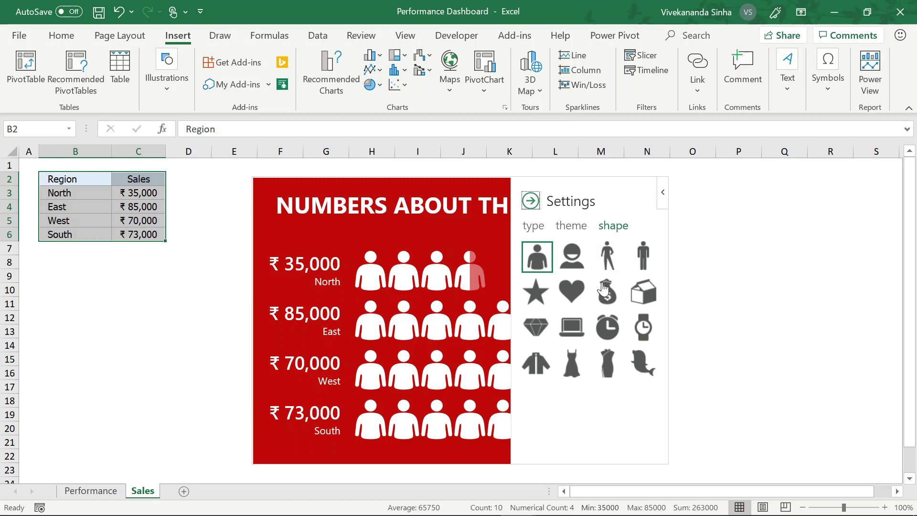
click(607, 297)
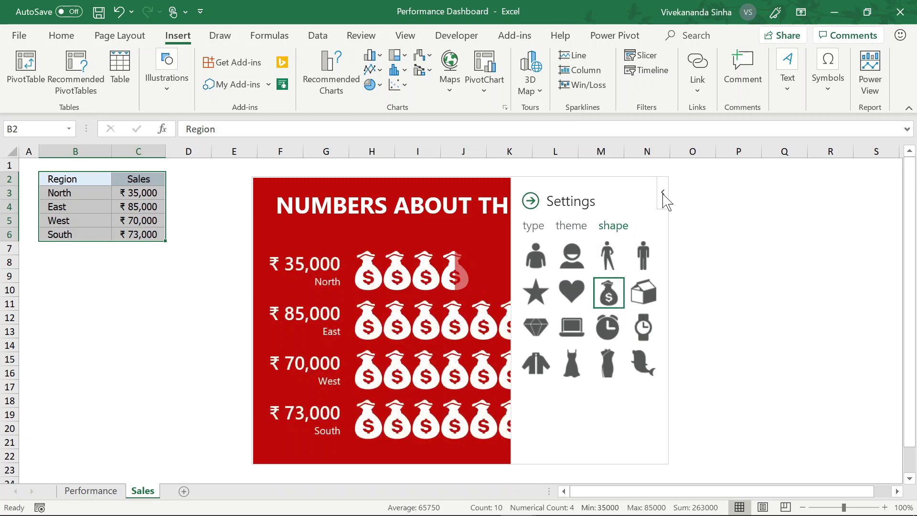
click(536, 207)
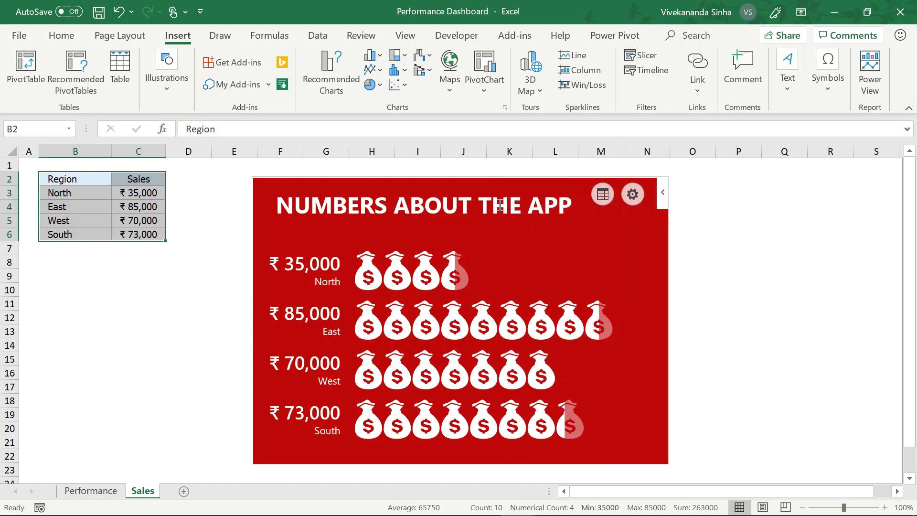
Replace the infographic title with 'REGIONAL SALES DASHBOARD' and close the data panel
click(472, 206)
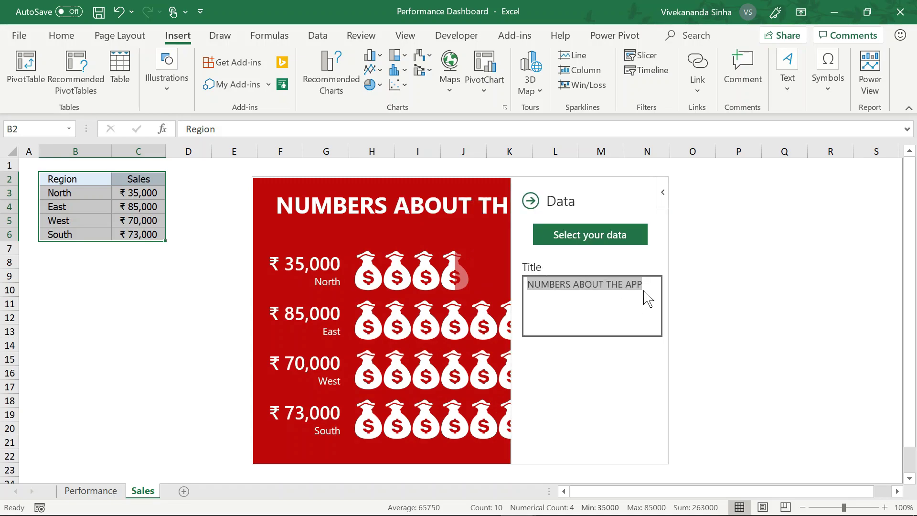
text(Sals)
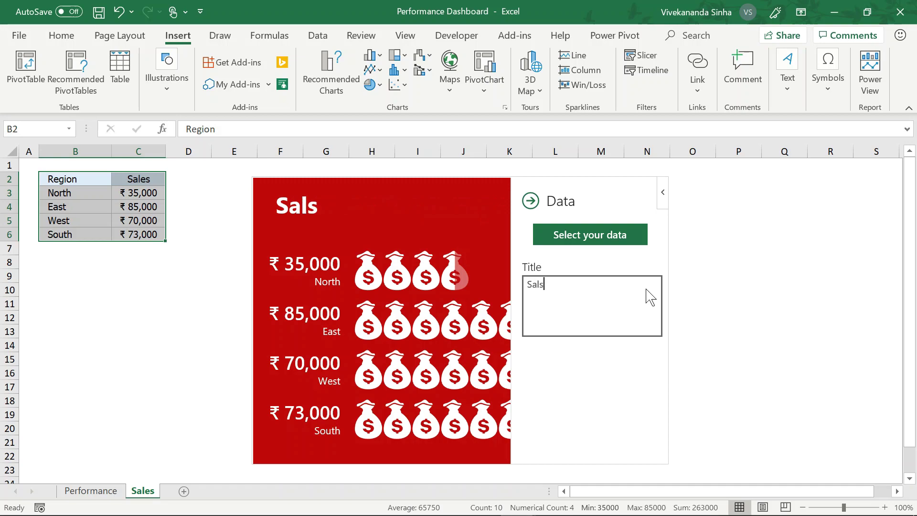
key(BackSpace)
key(BackSpace)
key(BackSpace)
key(BackSpace)
text(SALES DASHBOARD)
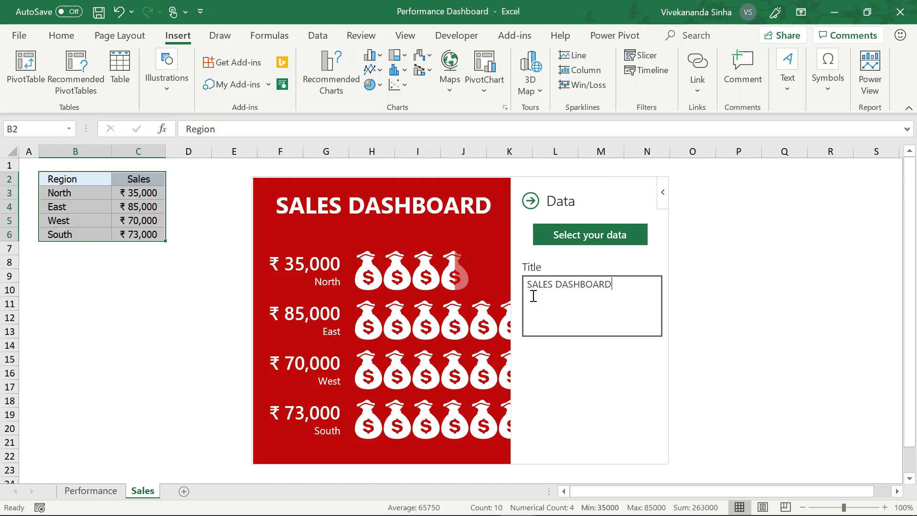
text(REGIONAL)
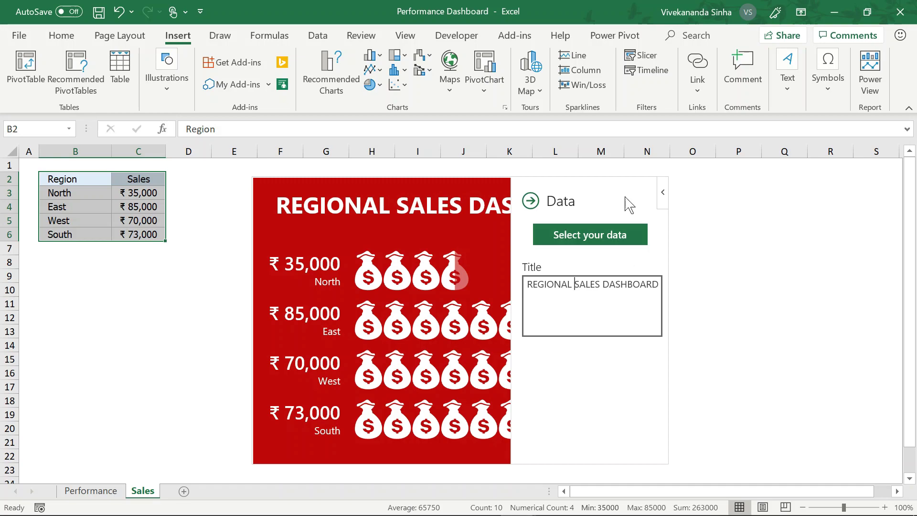
click(530, 201)
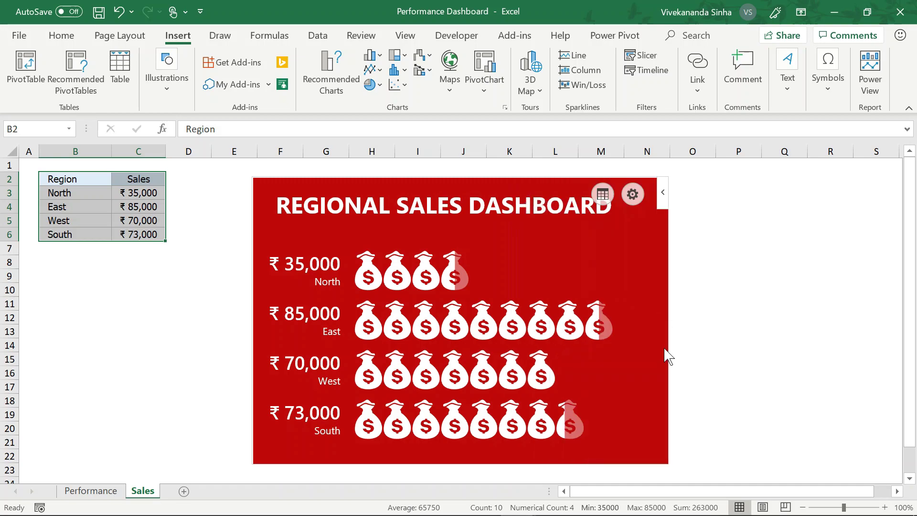
click(669, 338)
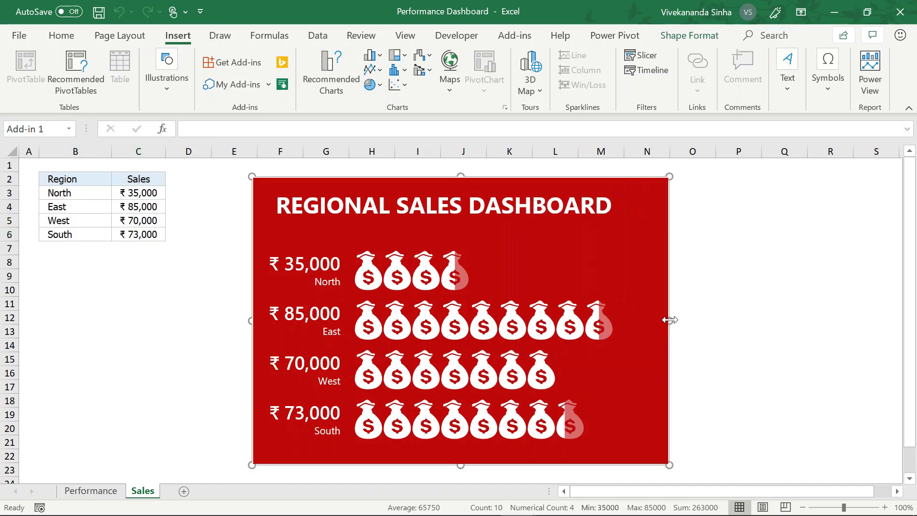
Resize the money-bag infographic wider so it ends near column O
drag(669, 321, 715, 323)
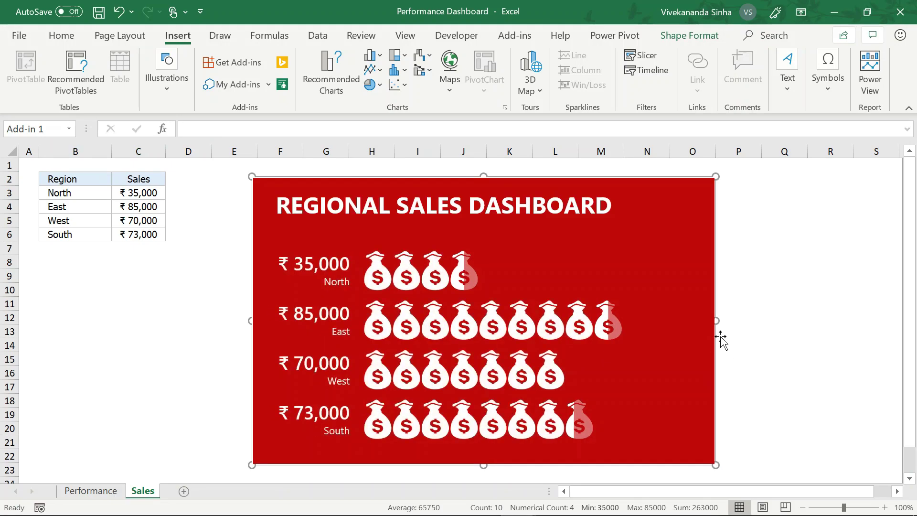
drag(645, 327, 575, 326)
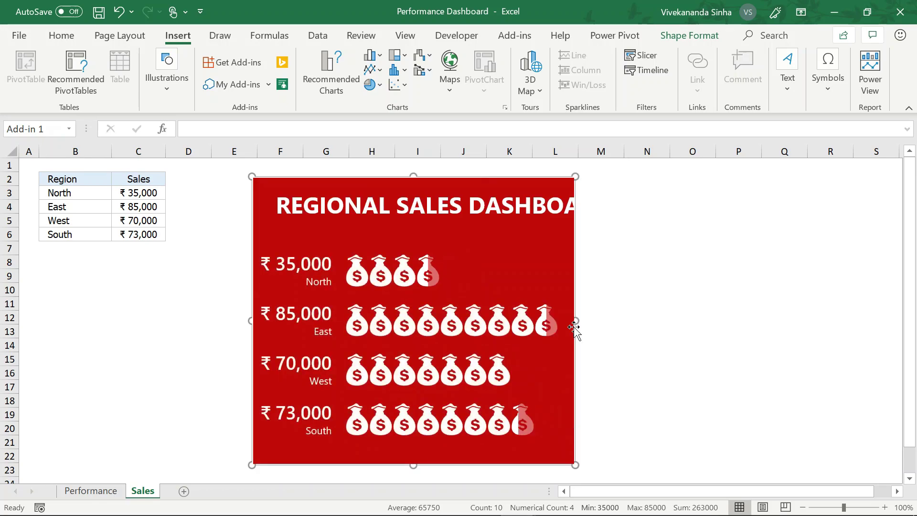
drag(575, 320, 697, 318)
key(Escape)
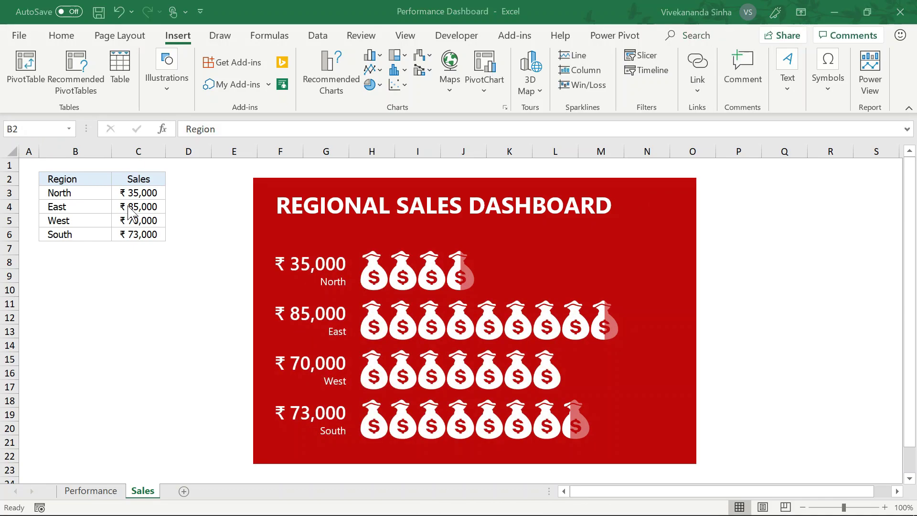